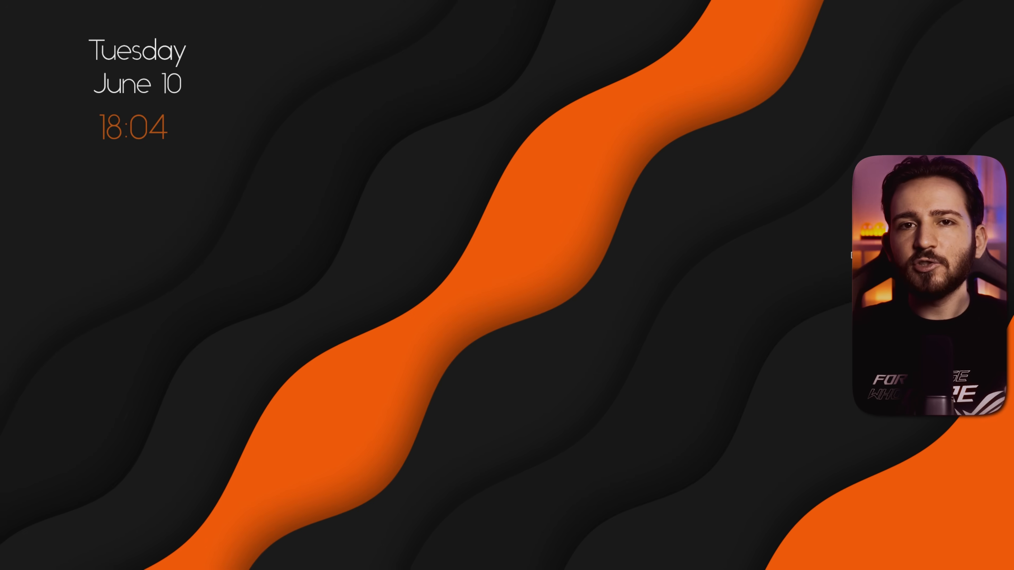
Quit TranslucentTB from the hidden system tray apps
{"action": "mouse_move", "coordinate": [852, 566]}
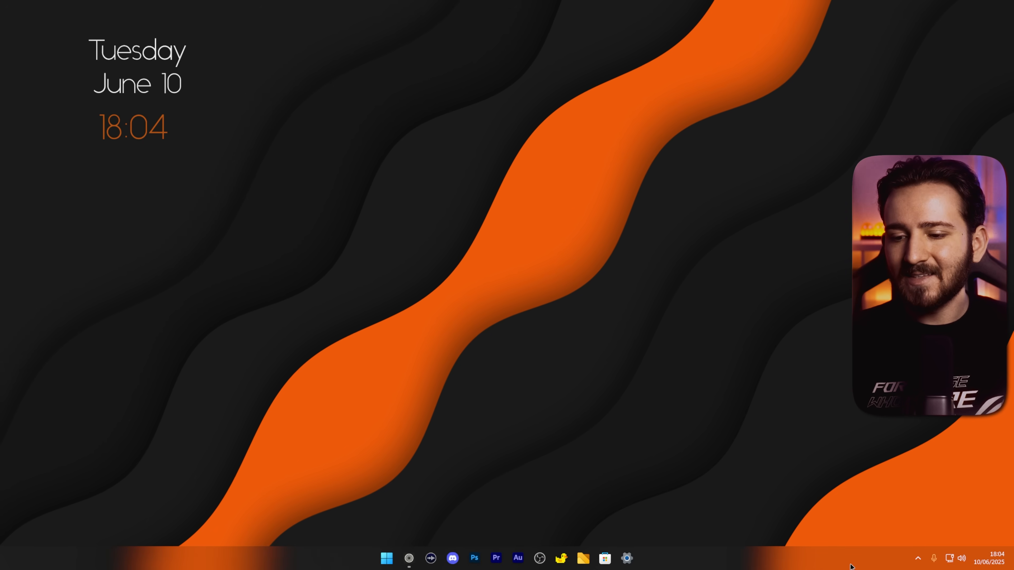
{"action": "left_click", "coordinate": [917, 559]}
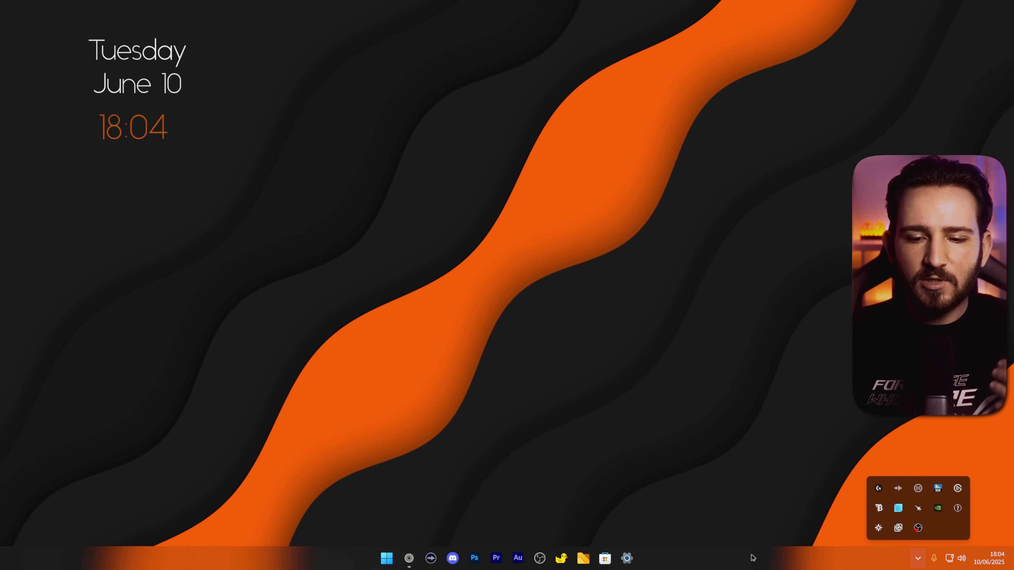
{"action": "right_click", "coordinate": [879, 510]}
{"action": "left_click", "coordinate": [903, 500]}
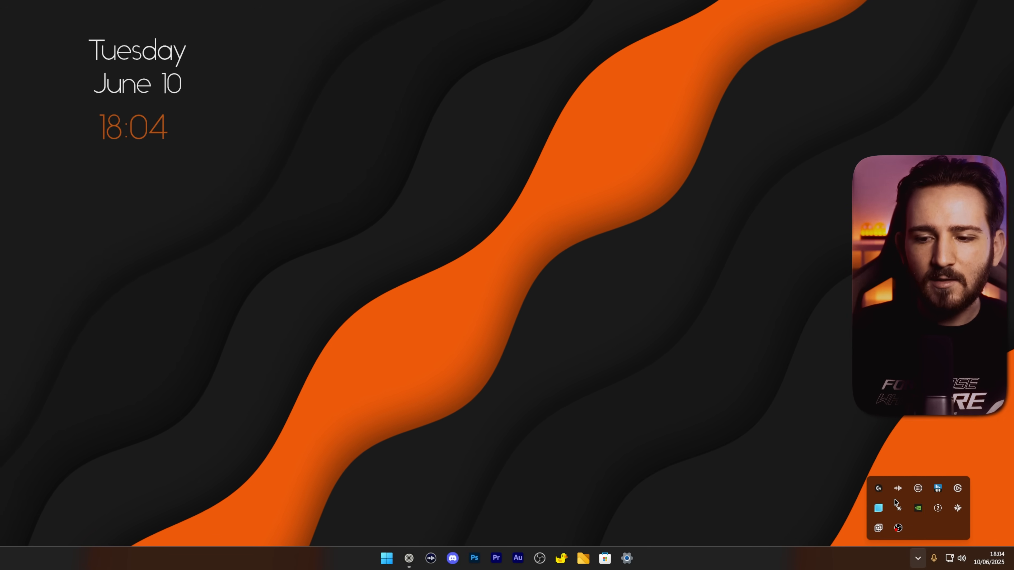
Disable TranslucentTB in Task Manager's list of startup applications
{"action": "right_click", "coordinate": [335, 557]}
{"action": "left_click", "coordinate": [383, 521]}
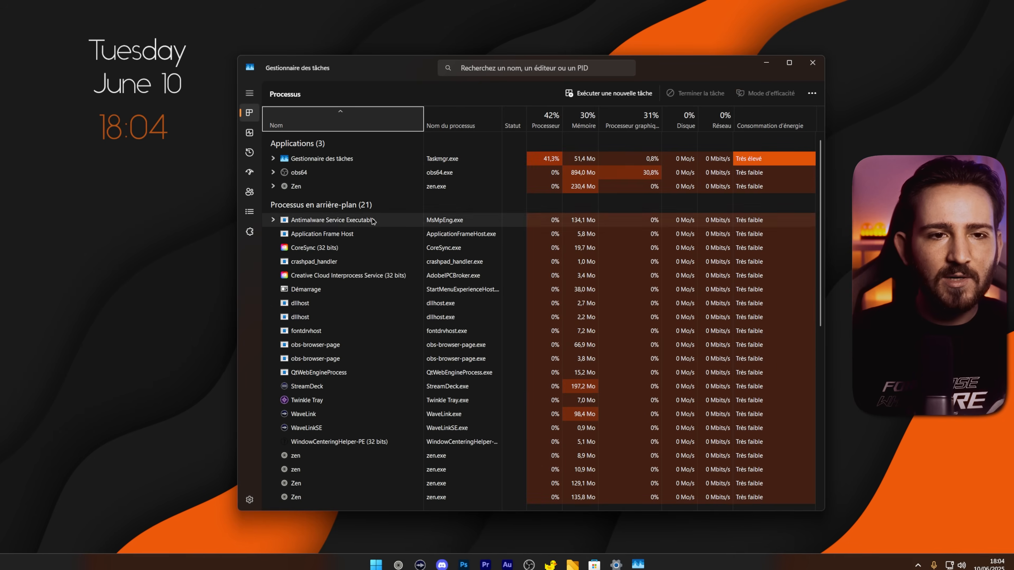
{"action": "left_click", "coordinate": [250, 172]}
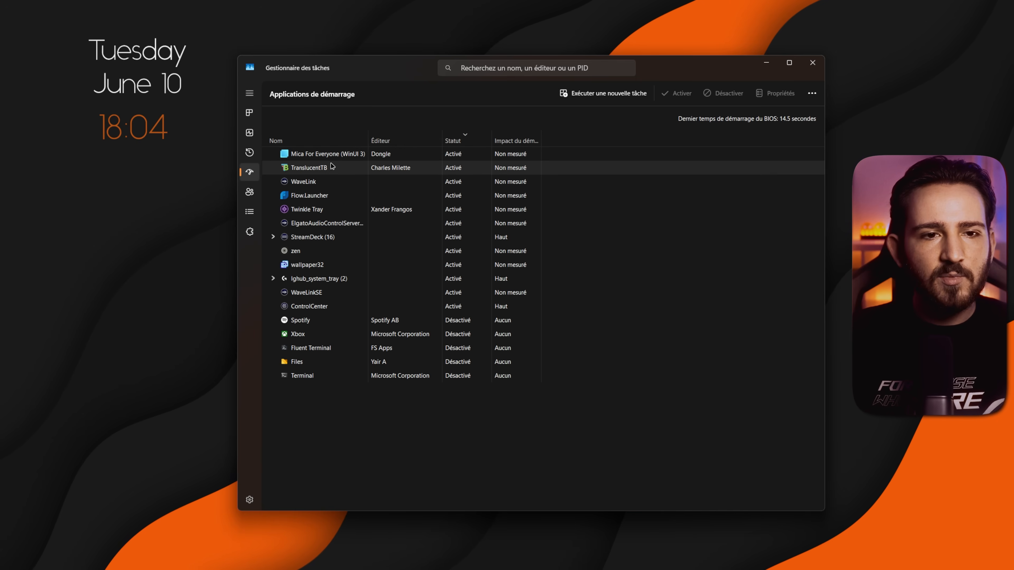
{"action": "left_click", "coordinate": [723, 93]}
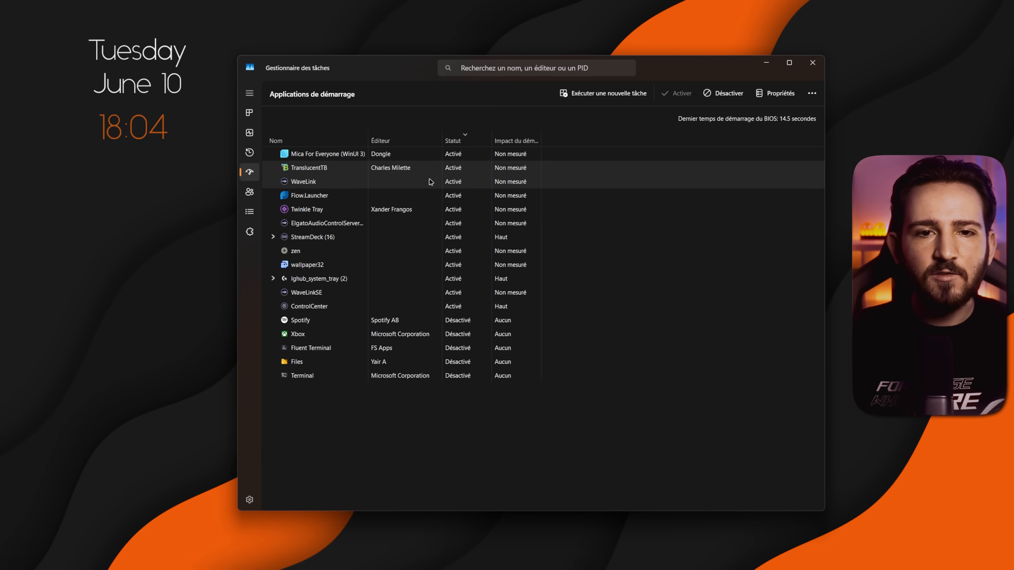
{"action": "left_click", "coordinate": [347, 180]}
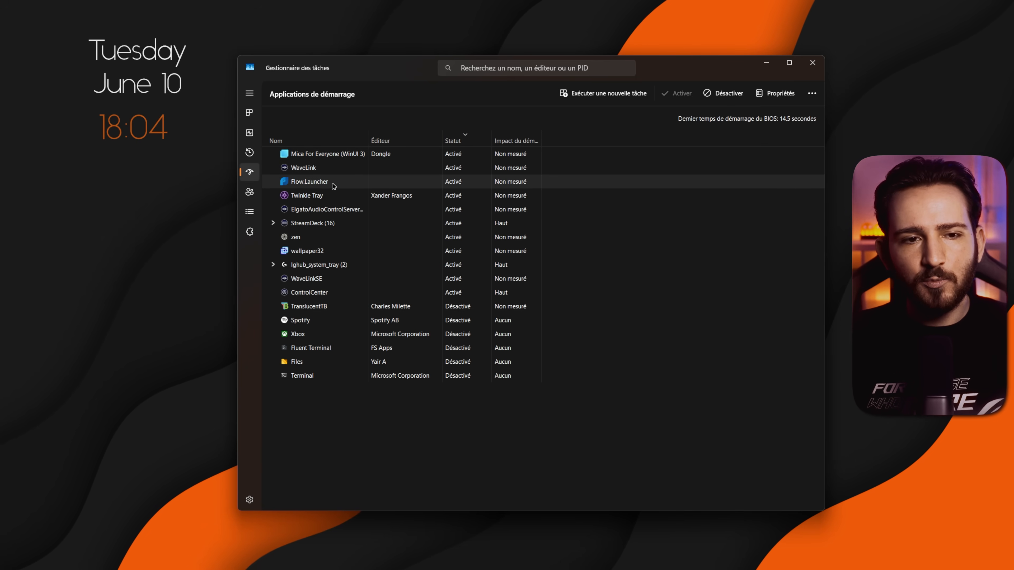
{"action": "left_click", "coordinate": [314, 196]}
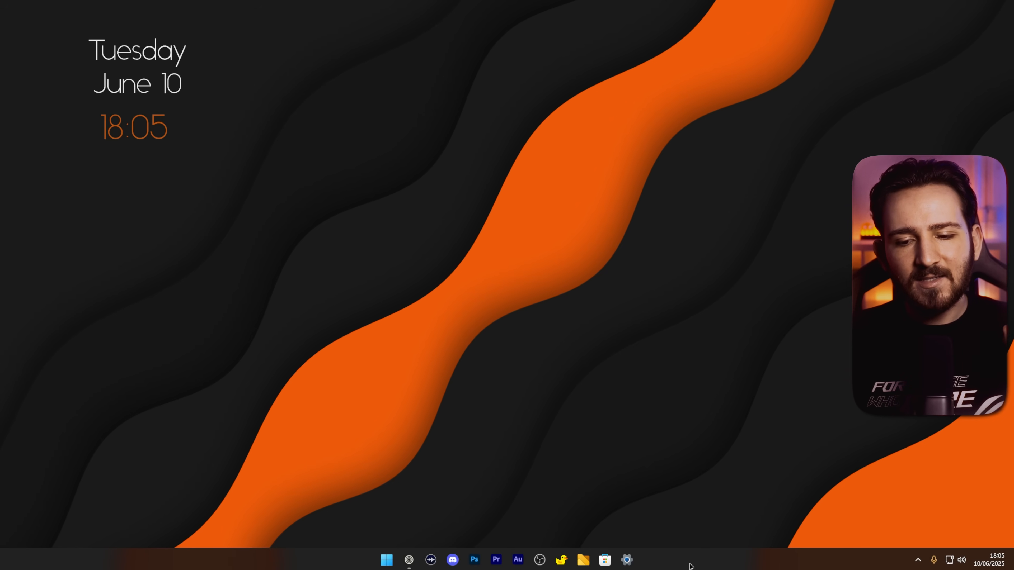
Open the Windows taskbar settings and expand the options for other system tray icons
{"action": "right_click", "coordinate": [688, 559]}
{"action": "left_click", "coordinate": [720, 540]}
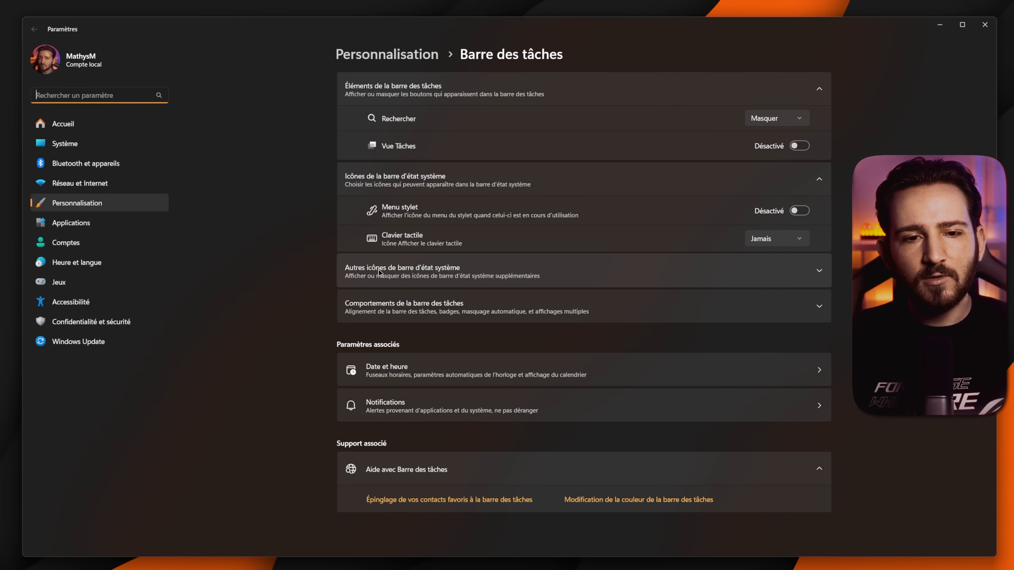
{"action": "left_click", "coordinate": [369, 271]}
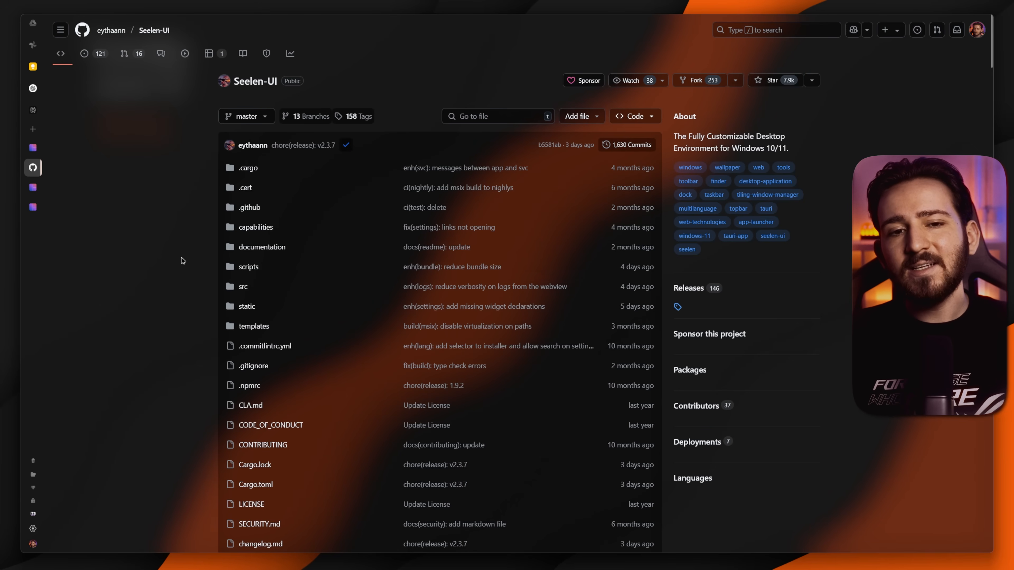
Examine Seelen UI's GitHub repository, README and releases, as well as its Microsoft Store page
{"action": "scroll", "coordinate": [182, 261], "scroll_direction": "down", "scroll_amount": 10}
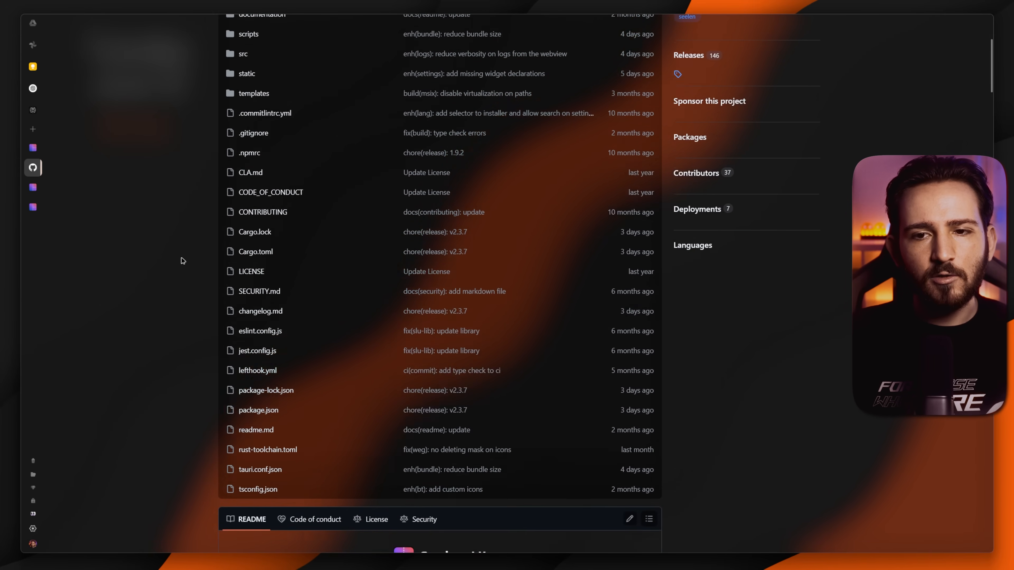
{"action": "scroll", "coordinate": [182, 260], "scroll_direction": "down", "scroll_amount": 8}
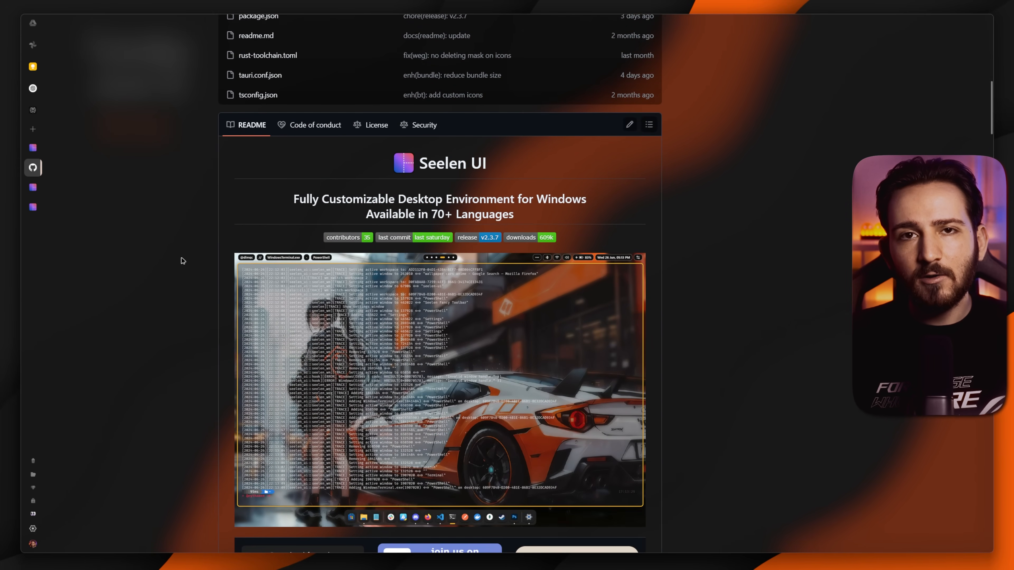
{"action": "scroll", "coordinate": [182, 260], "scroll_direction": "down", "scroll_amount": 15}
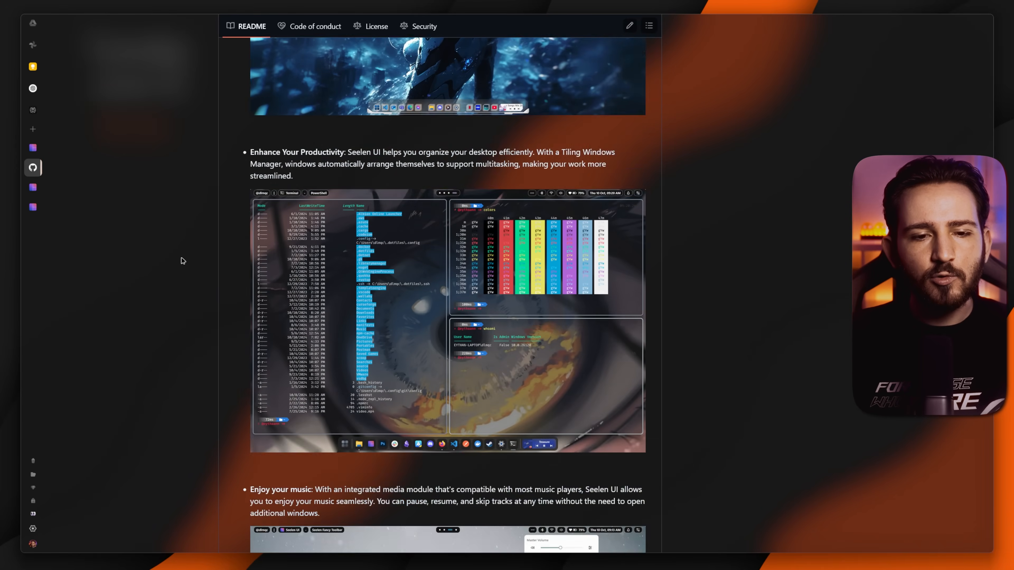
{"action": "scroll", "coordinate": [182, 260], "scroll_direction": "up", "scroll_amount": 20}
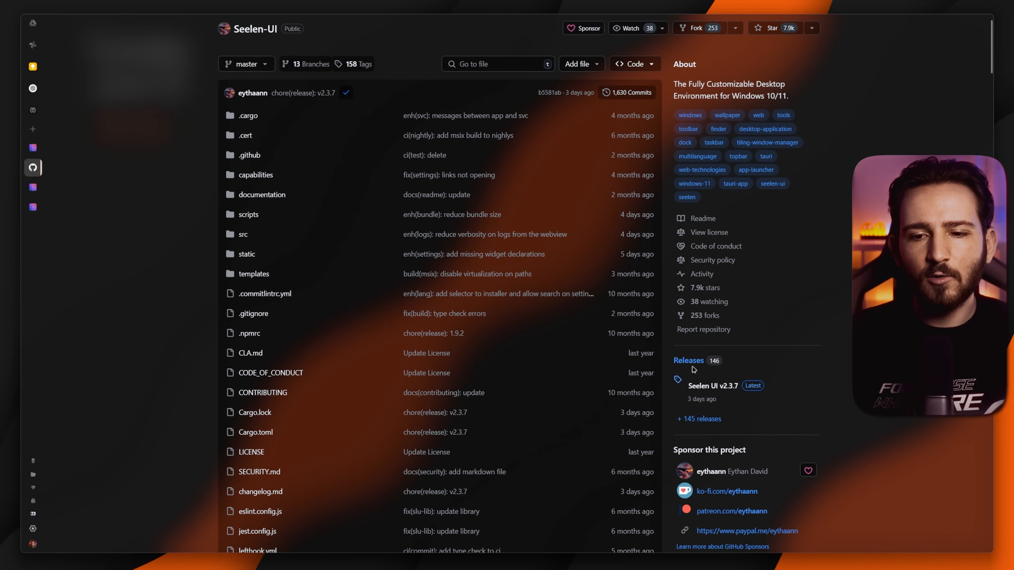
{"action": "scroll", "coordinate": [706, 341], "scroll_direction": "down", "scroll_amount": 1}
{"action": "left_click", "coordinate": [697, 336]}
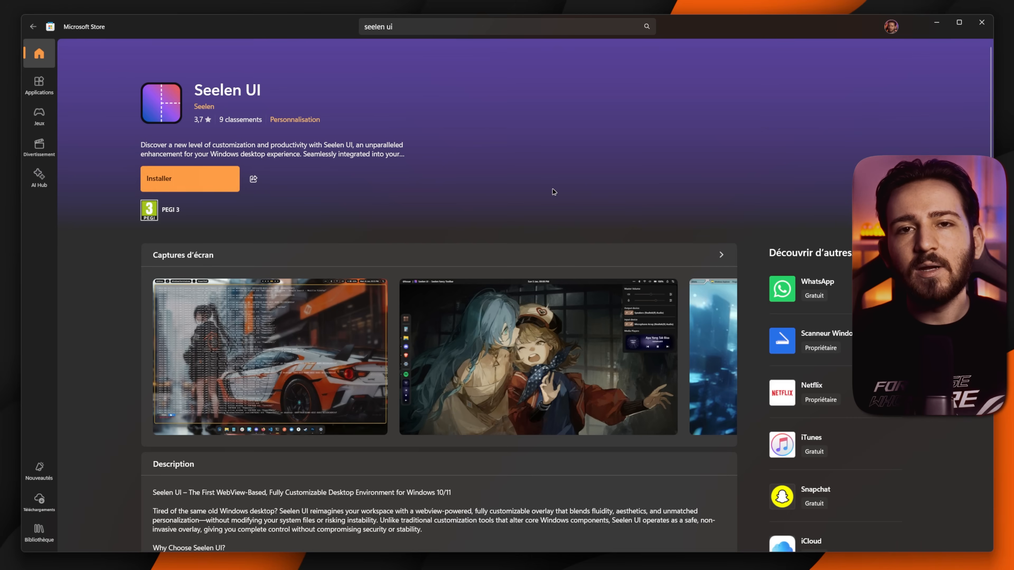
{"action": "scroll", "coordinate": [272, 177], "scroll_direction": "down", "scroll_amount": 5}
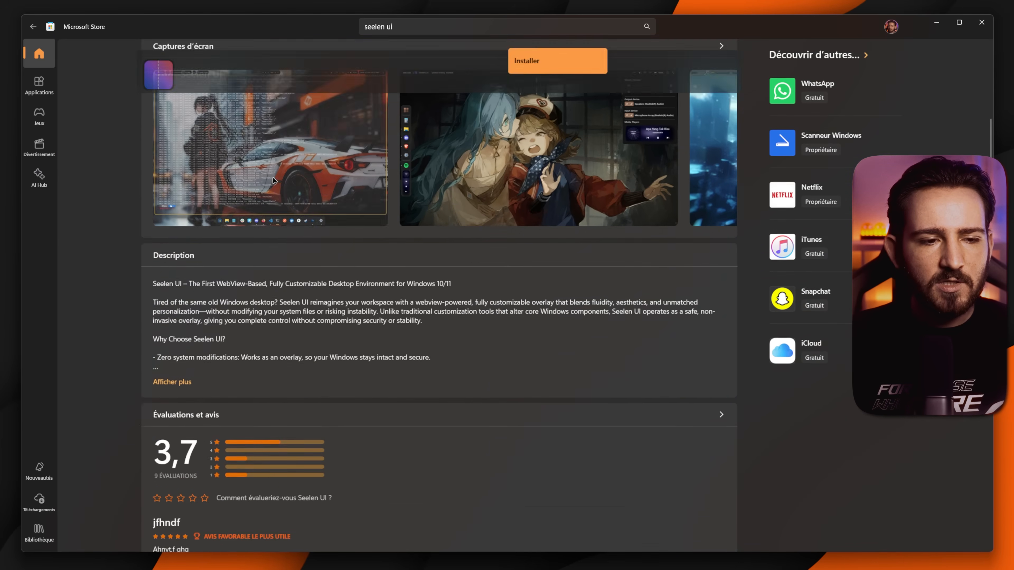
{"action": "scroll", "coordinate": [273, 178], "scroll_direction": "up", "scroll_amount": 6}
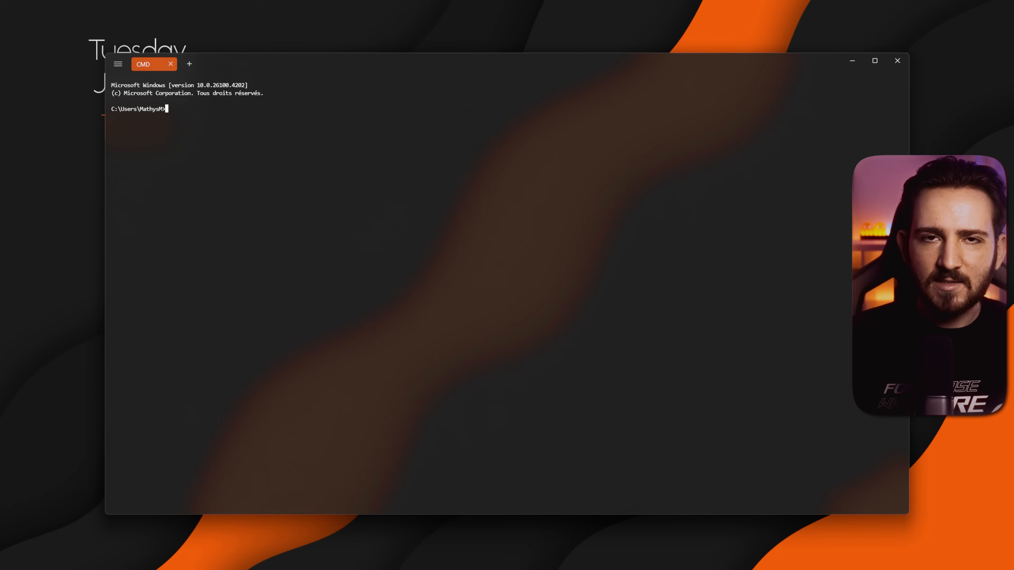
Run winget.exe install --id "Seelen.SeelenUI" --exact --source winget --accept-source-agreements --disable-interactivity --silent --accept-package-agreements --force in the command prompt, and close the terminal
{"action": "type", "text": "winget.exe install --id \"Seelen.SeelenUI\" --exact --source winget --accept-source-agreements --disable-interactivity --silent  --accept-package-agreements --force"}
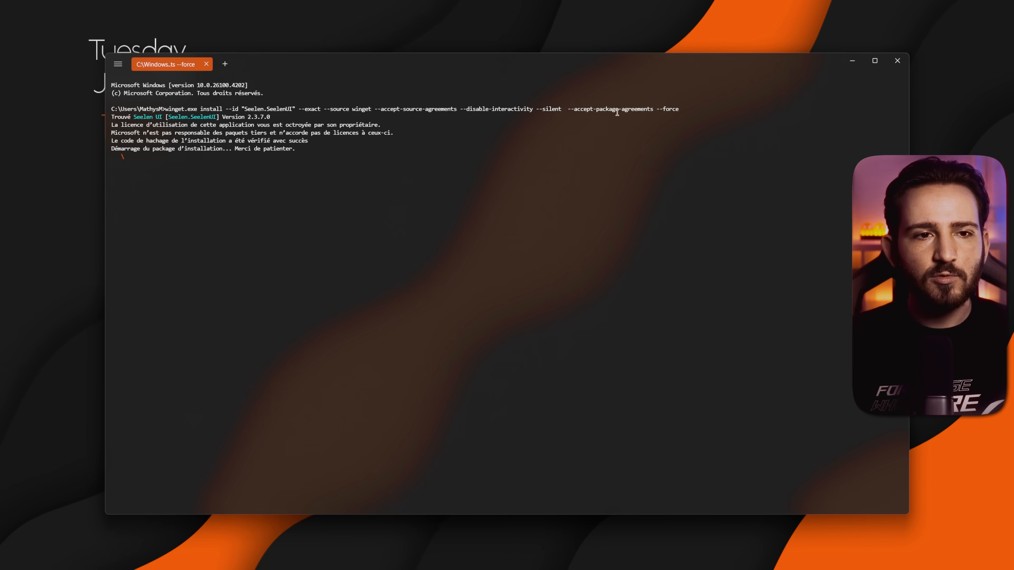
{"action": "left_click", "coordinate": [898, 63]}
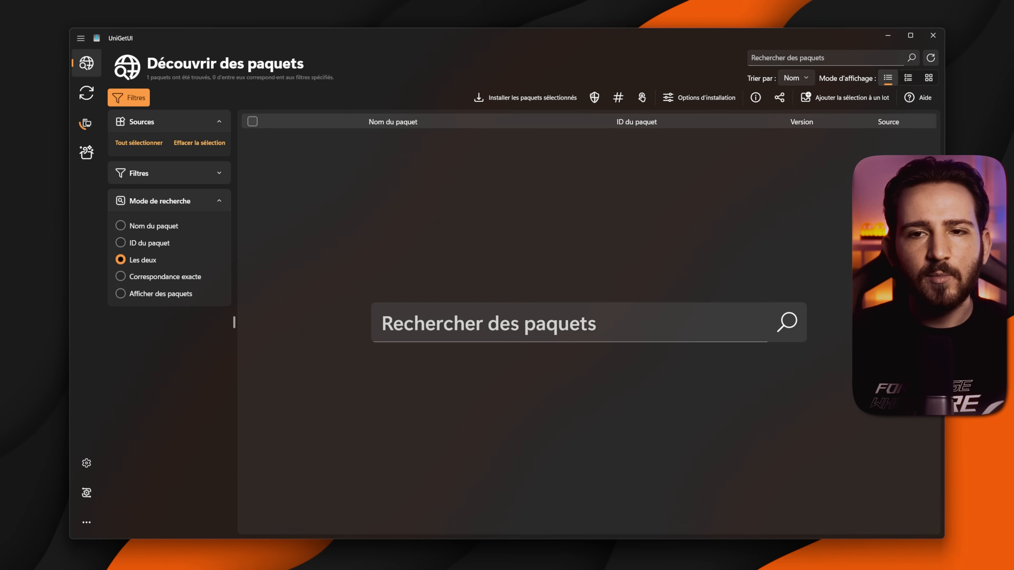
In UniGetUI, search the available packages for seelen and open the options of the matching package
{"action": "left_click", "coordinate": [587, 316]}
{"action": "type", "text": "seelen"}
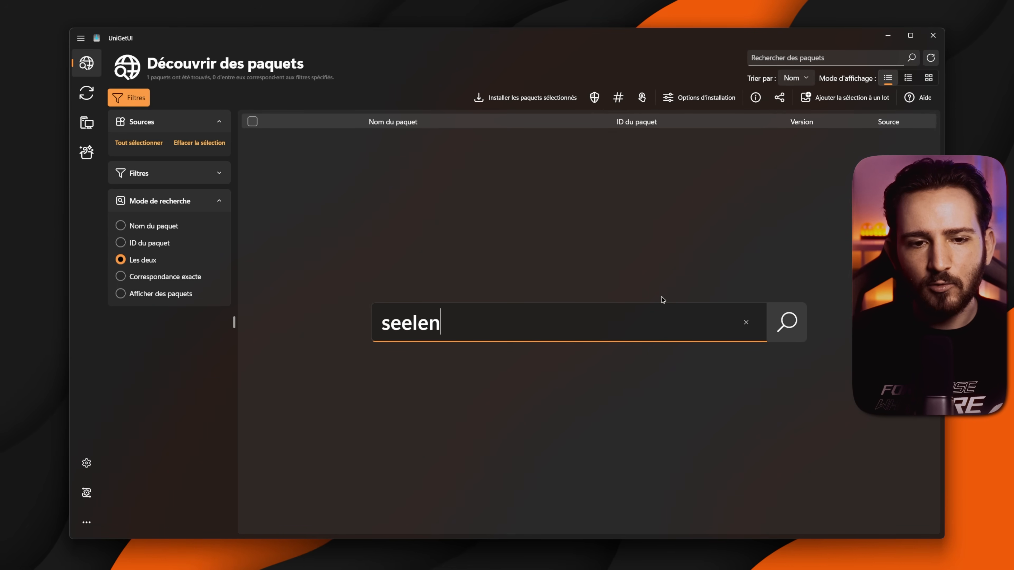
{"action": "key", "text": "Return"}
{"action": "right_click", "coordinate": [351, 142]}
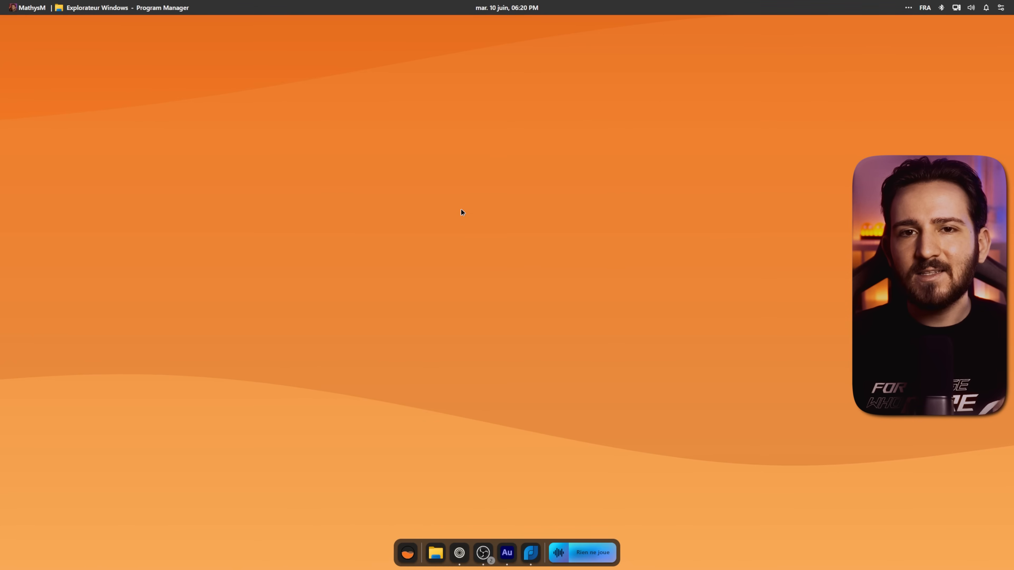
Open the Seelen UI settings, turn off the wallpaper manager and save the change
{"action": "left_click", "coordinate": [1001, 8]}
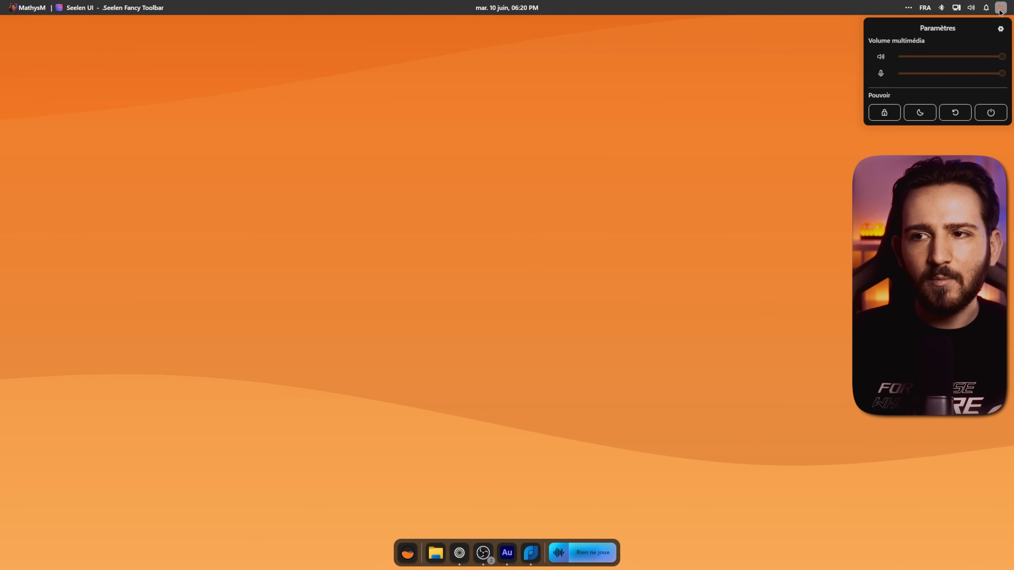
{"action": "left_click", "coordinate": [1001, 29]}
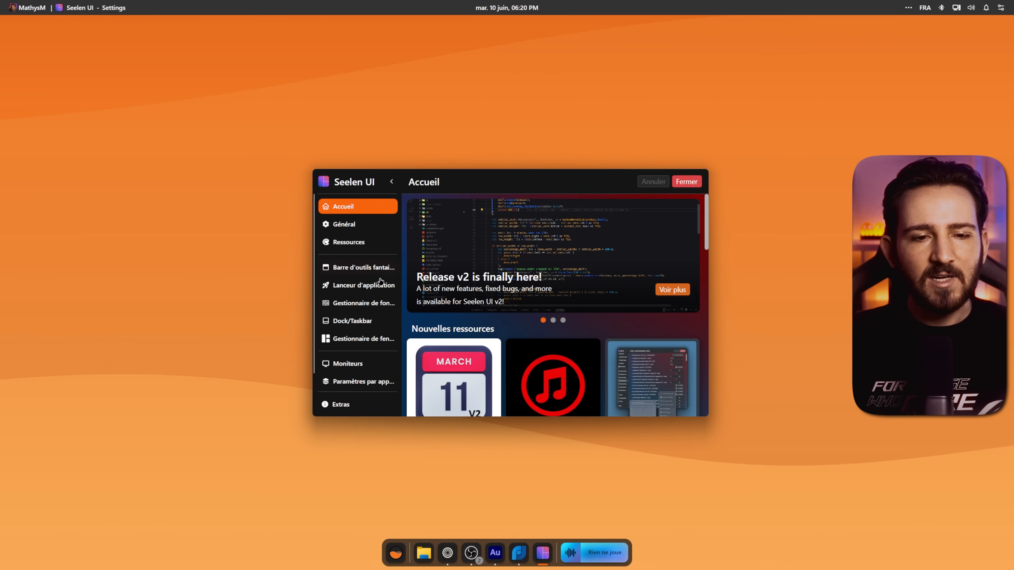
{"action": "left_click", "coordinate": [354, 305]}
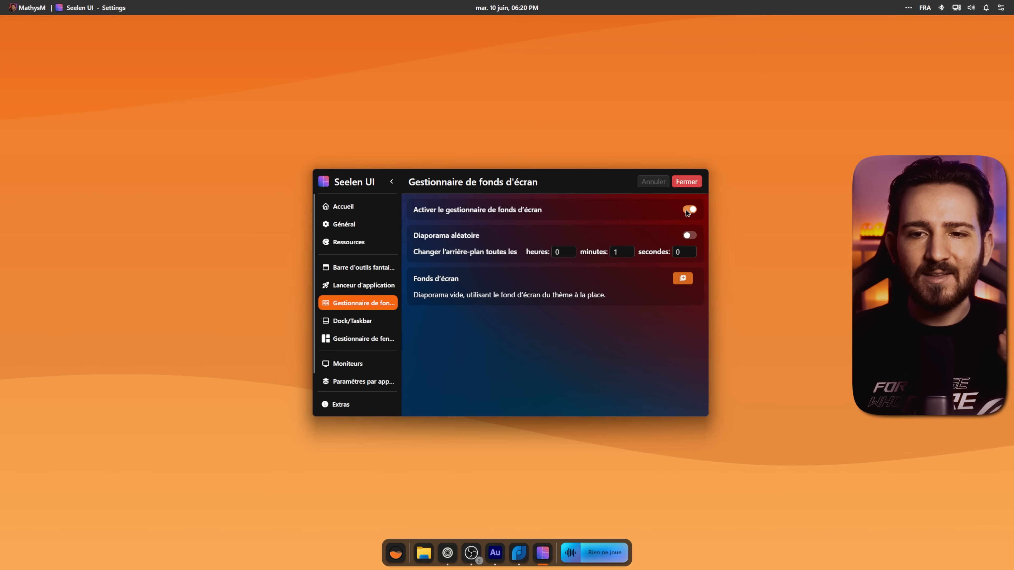
{"action": "left_click", "coordinate": [674, 183]}
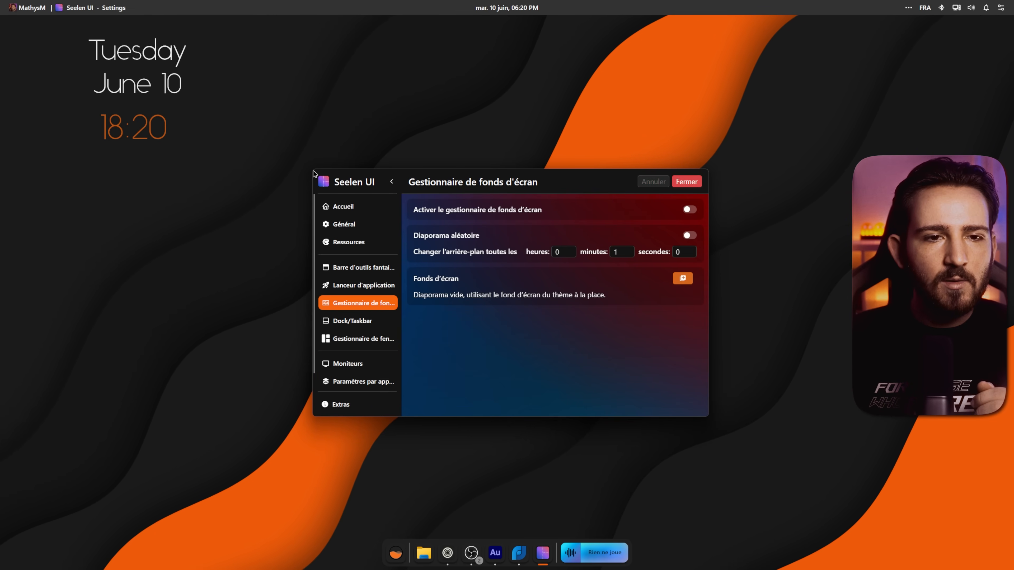
Enlarge the Seelen UI settings window from two opposite corners and reposition it on the desktop
{"action": "left_click_drag", "start_coordinate": [313, 173], "coordinate": [135, 67]}
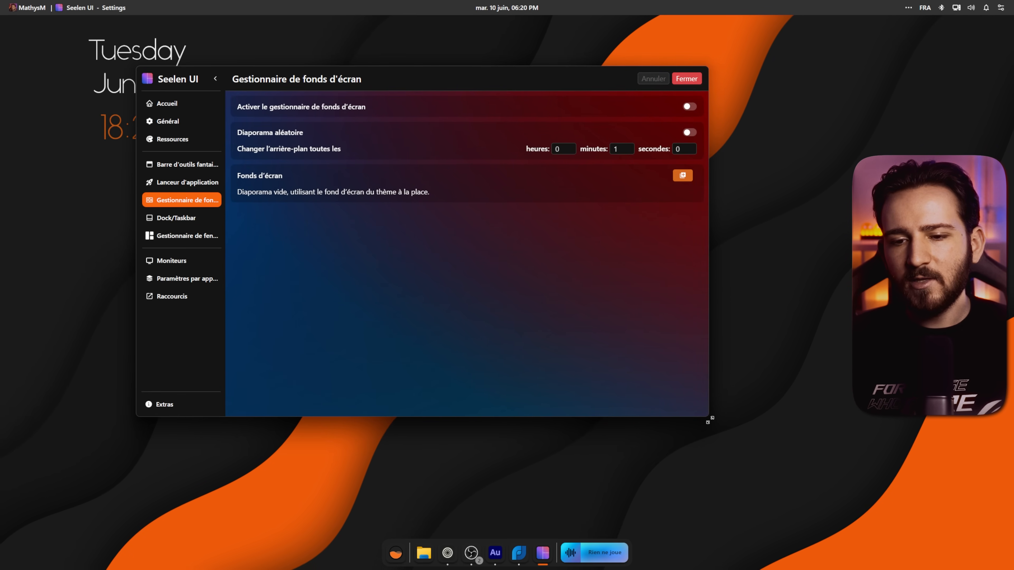
{"action": "left_click_drag", "start_coordinate": [710, 419], "coordinate": [837, 498]}
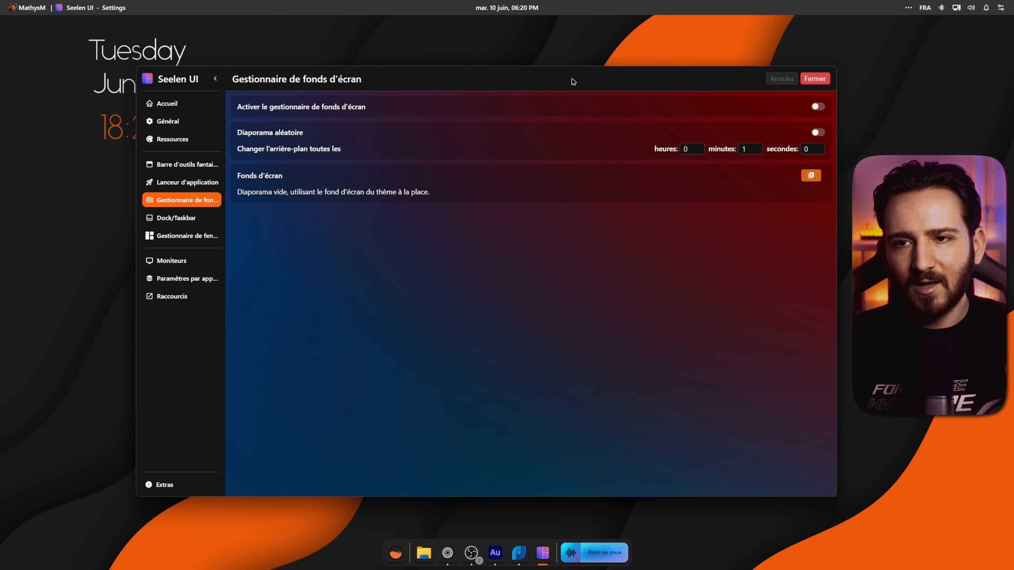
{"action": "left_click_drag", "start_coordinate": [574, 81], "coordinate": [579, 83]}
Look through the news banners and new resources on the Seelen UI settings home page
{"action": "left_click", "coordinate": [189, 99]}
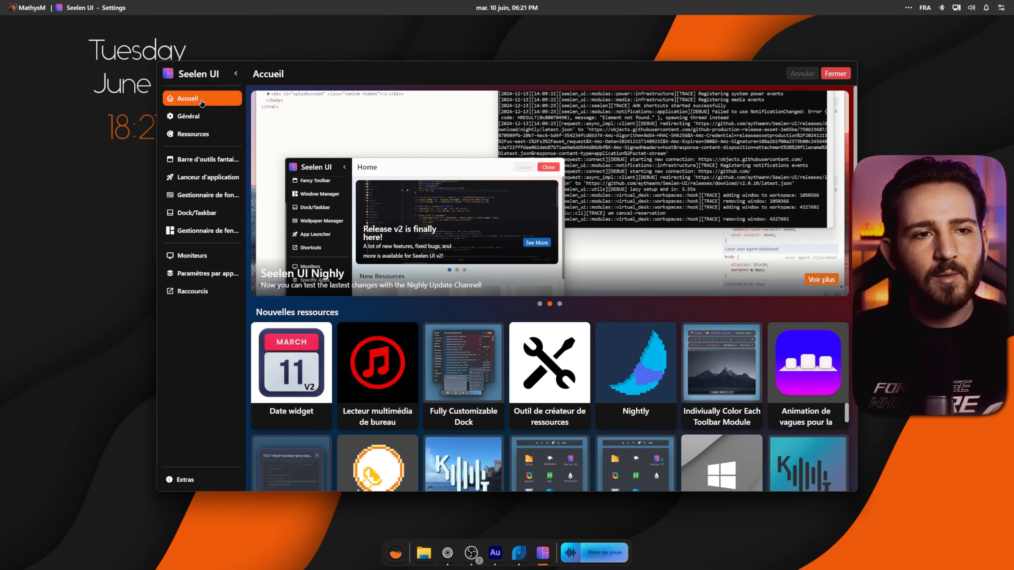
{"action": "scroll", "coordinate": [428, 165], "scroll_direction": "down", "scroll_amount": 3}
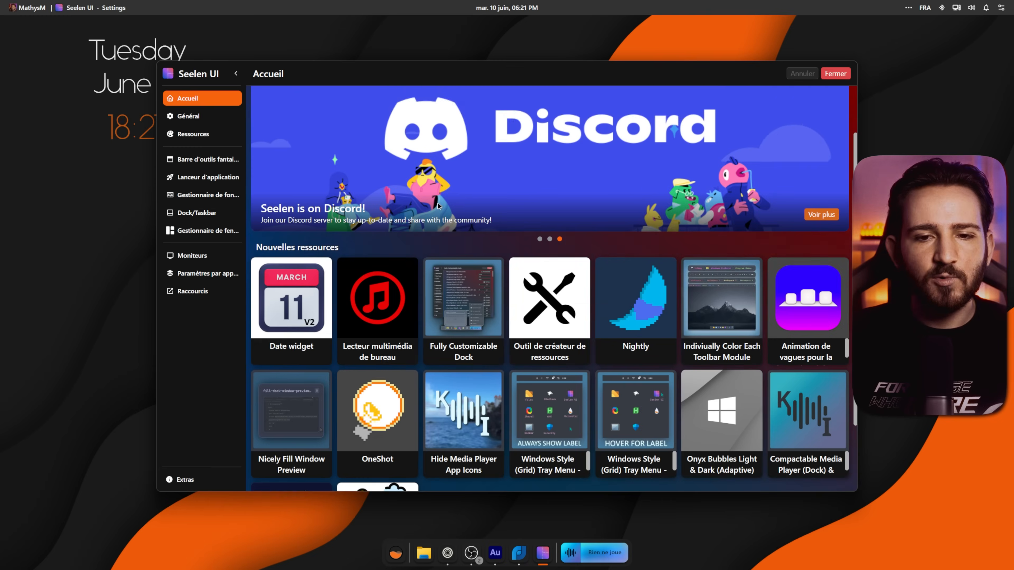
{"action": "scroll", "coordinate": [454, 210], "scroll_direction": "down", "scroll_amount": 3}
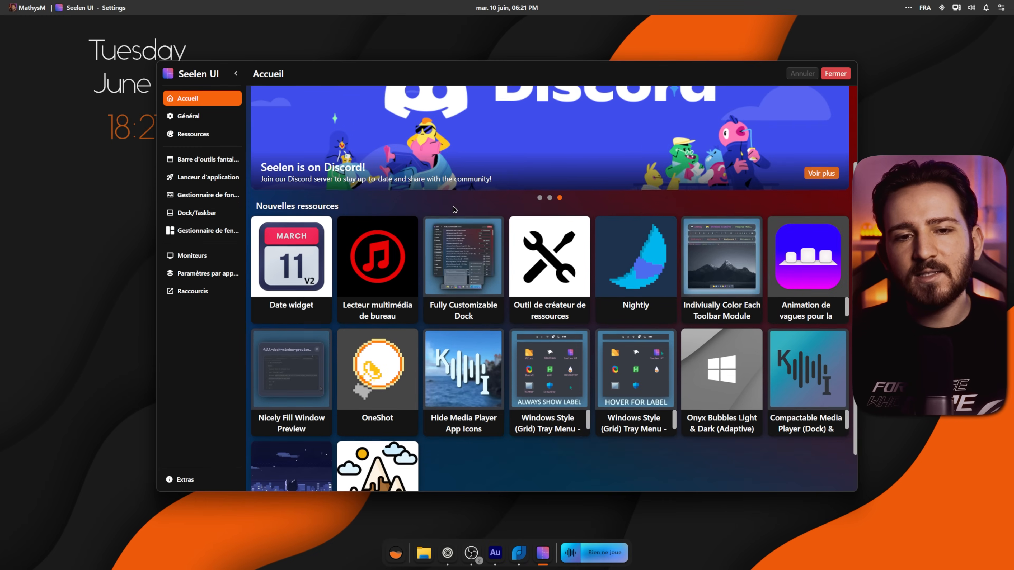
In the general settings, change the date format to ddd D MMM, HH:mm and save it
{"action": "left_click", "coordinate": [219, 117]}
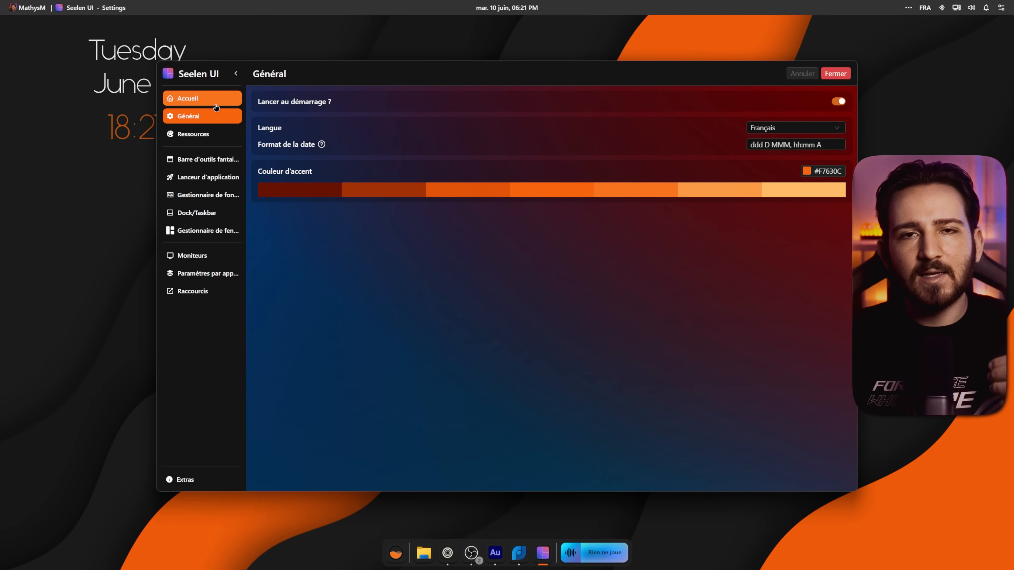
{"action": "left_click", "coordinate": [215, 106]}
{"action": "left_click", "coordinate": [215, 116]}
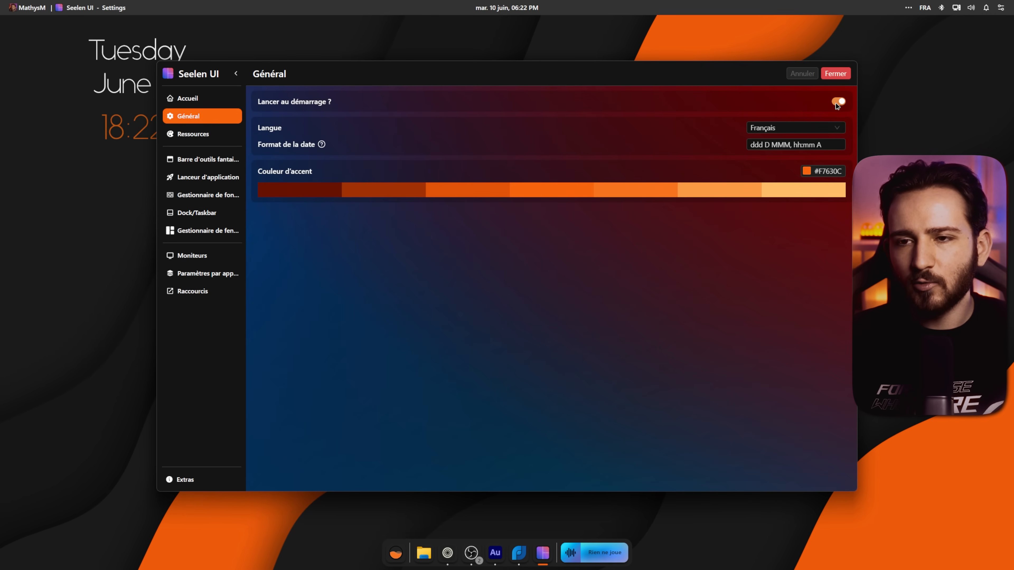
{"action": "left_click", "coordinate": [772, 128]}
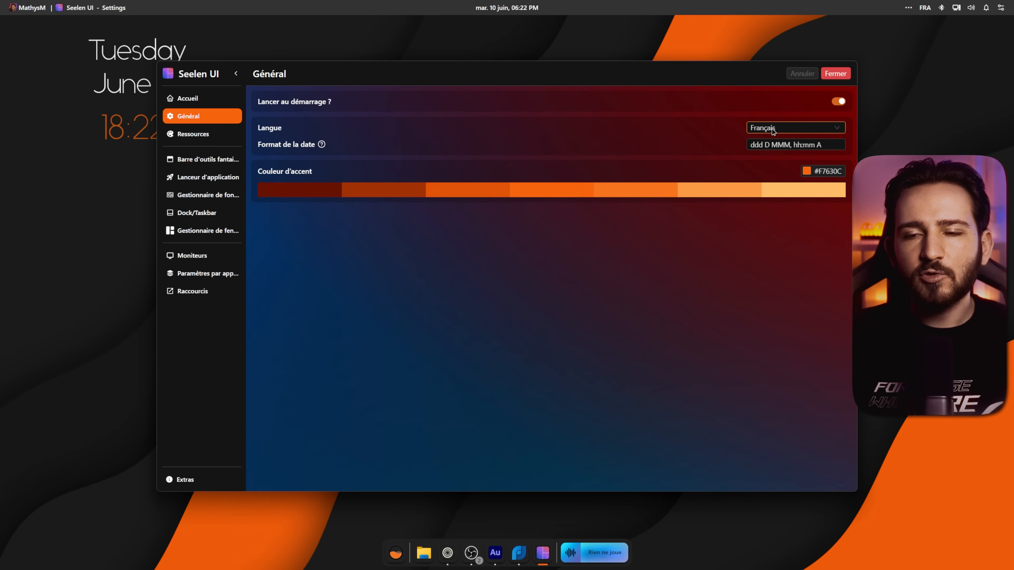
{"action": "left_click", "coordinate": [716, 135]}
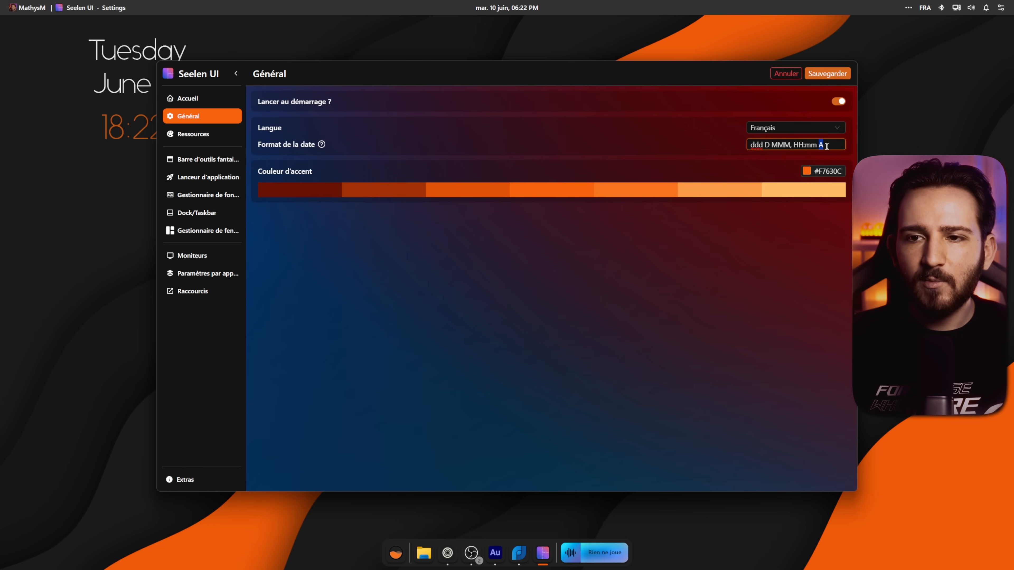
{"action": "left_click", "coordinate": [817, 77]}
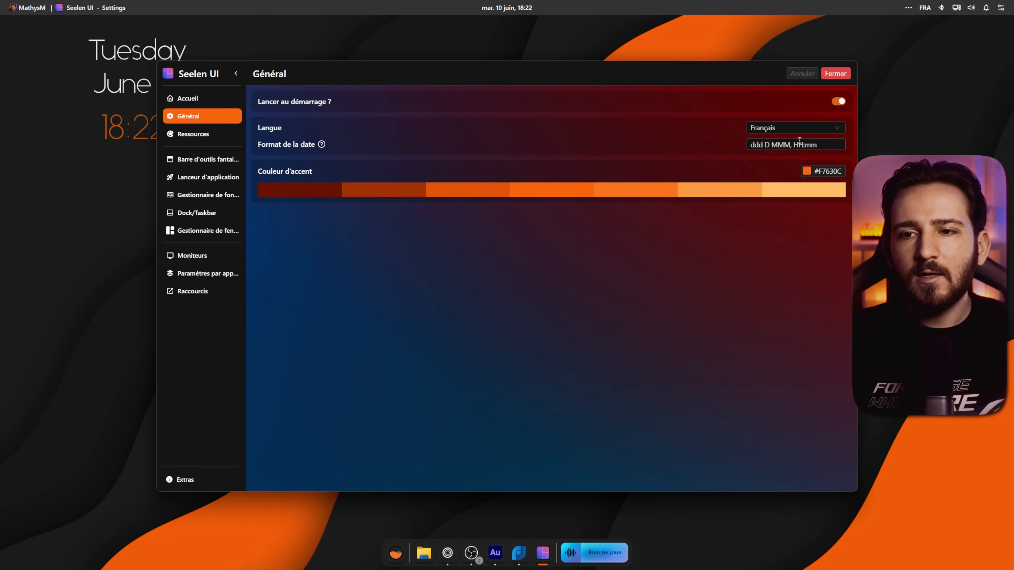
Change the date format to HH:mm, ddd D MMM so the time comes first, and save it
{"action": "key", "text": "BackSpace"}
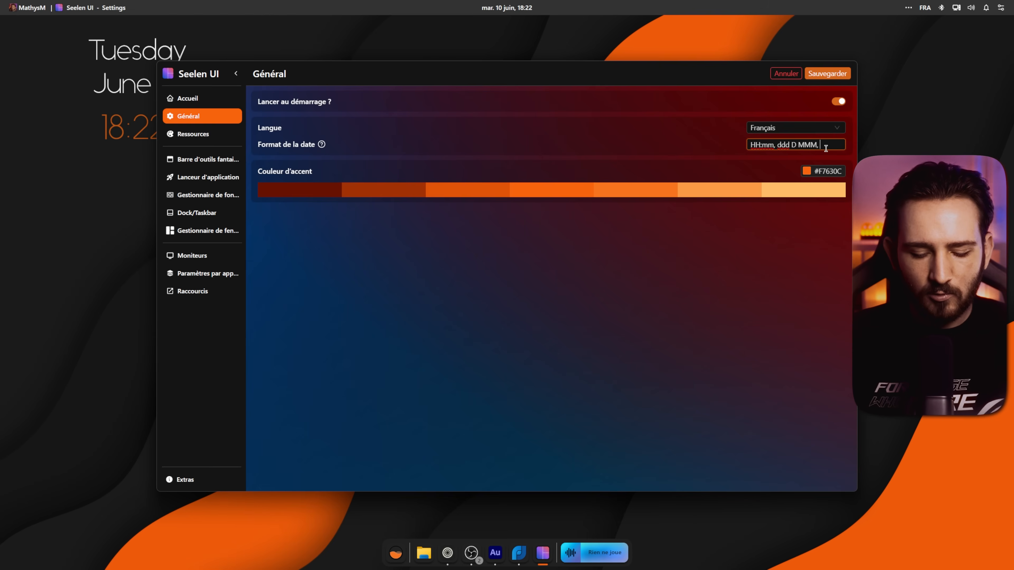
{"action": "left_click", "coordinate": [826, 74]}
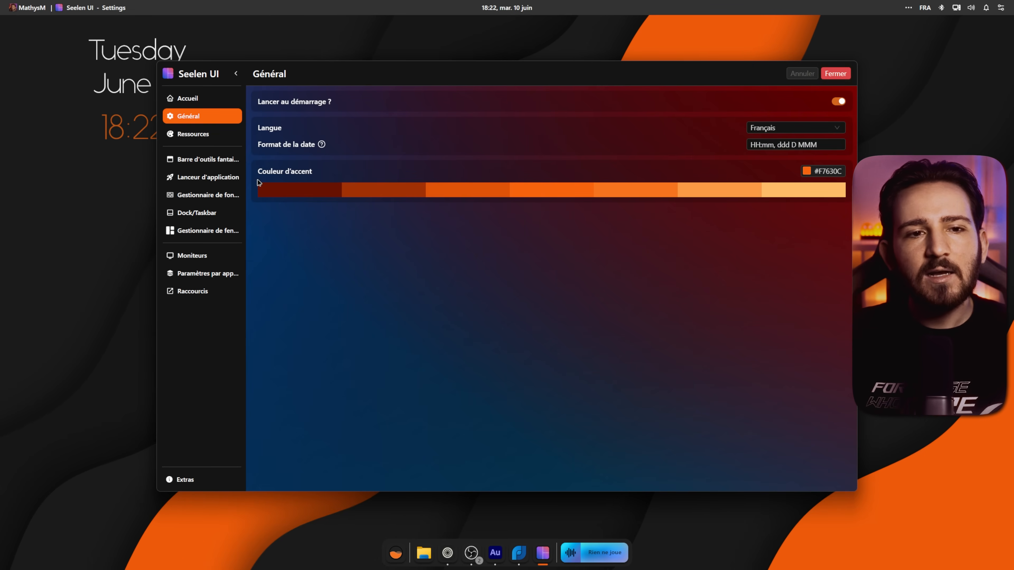
Open the accent colour setting to look through the Windows colour options, and revisit the Seelen UI home page
{"action": "left_click", "coordinate": [821, 172]}
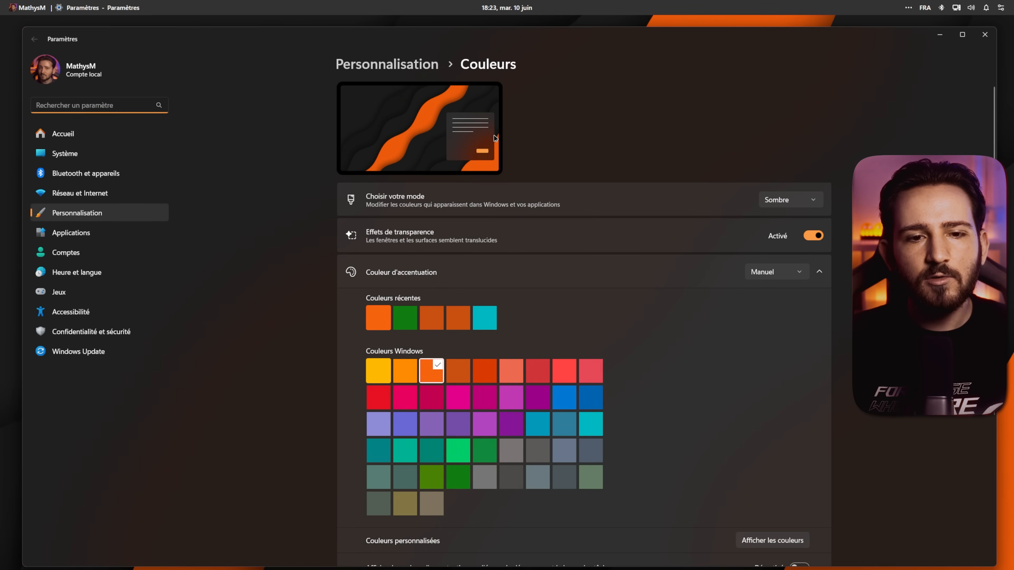
{"action": "scroll", "coordinate": [469, 254], "scroll_direction": "down", "scroll_amount": 3}
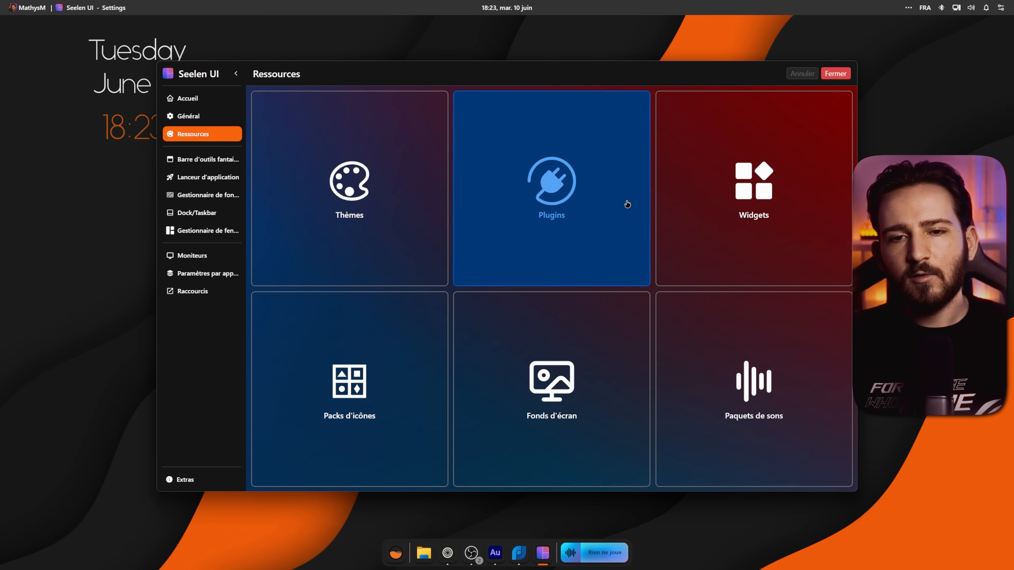
{"action": "left_click", "coordinate": [198, 98]}
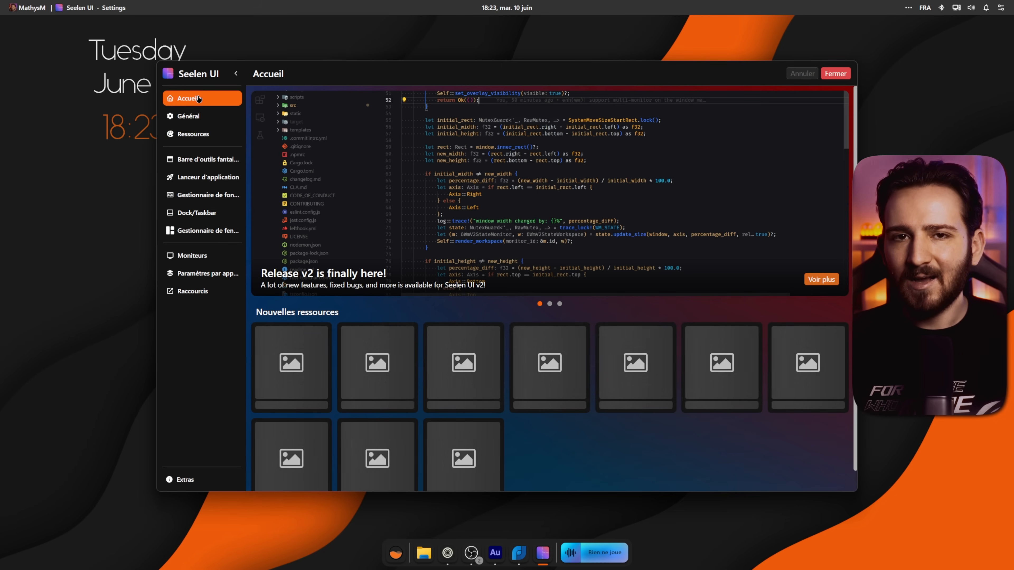
In the fancy toolbar settings, switch the toolbar off and back on, saving each change
{"action": "left_click", "coordinate": [208, 163]}
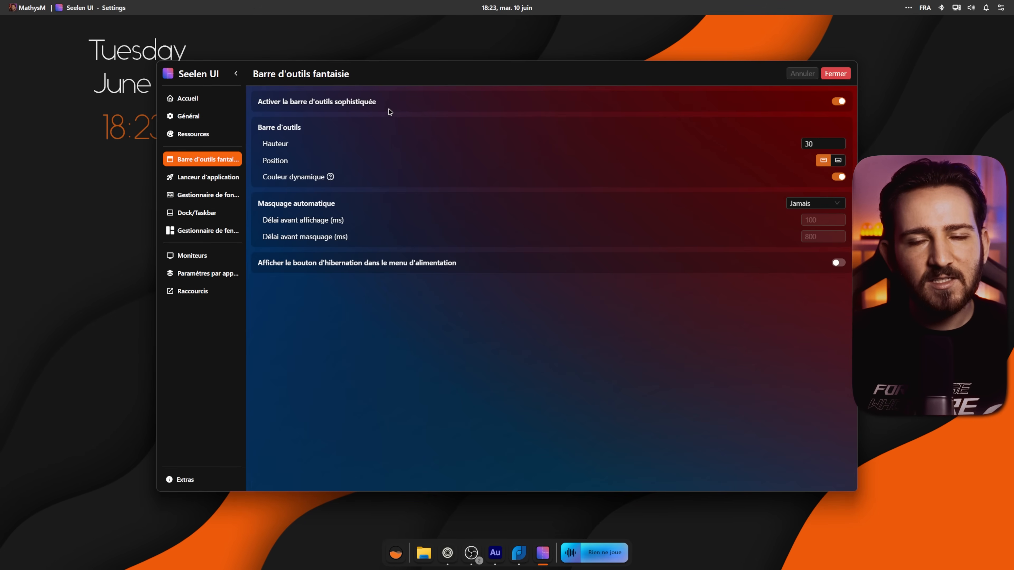
{"action": "left_click", "coordinate": [839, 101]}
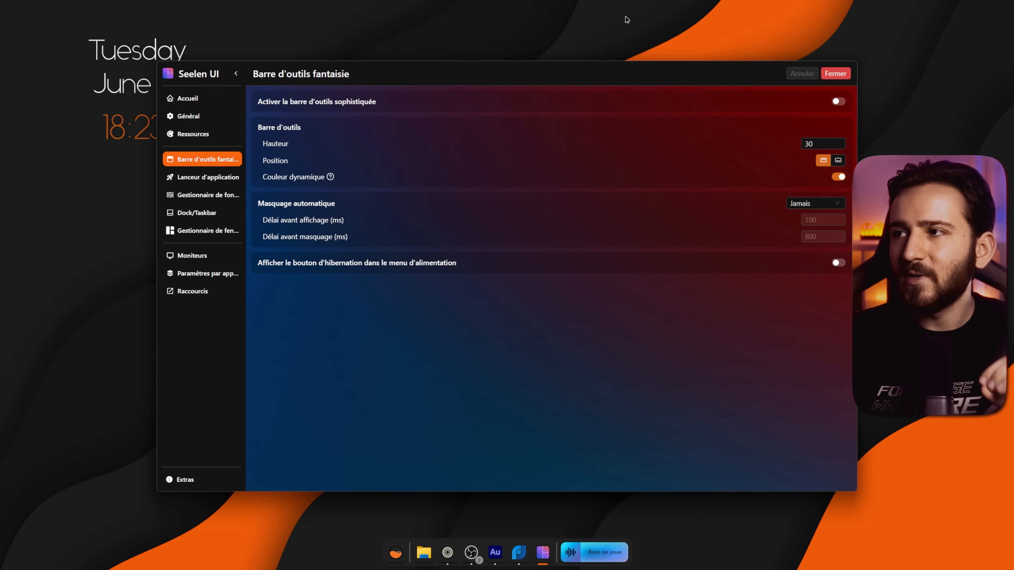
{"action": "left_click", "coordinate": [839, 101]}
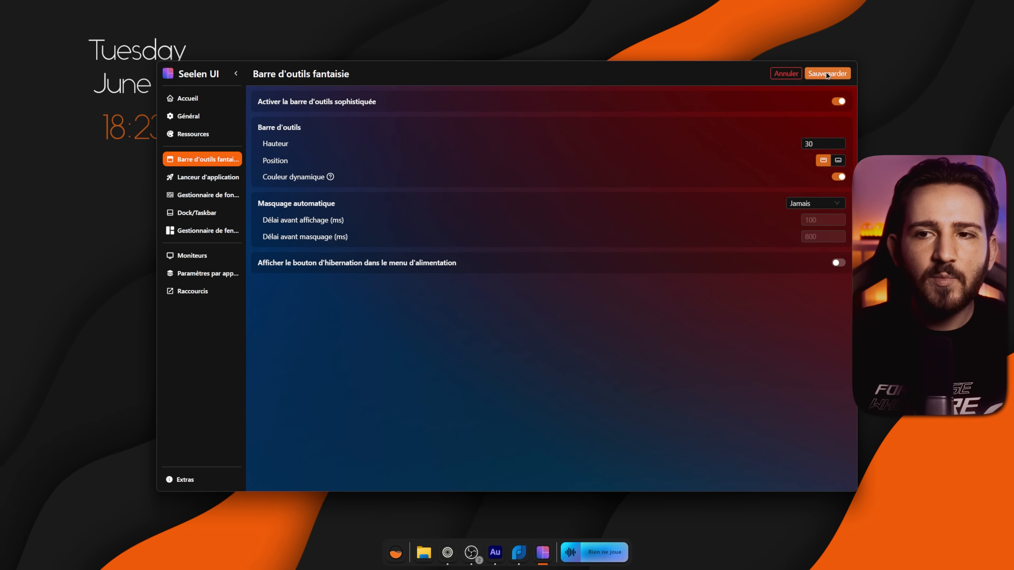
{"action": "left_click", "coordinate": [817, 74]}
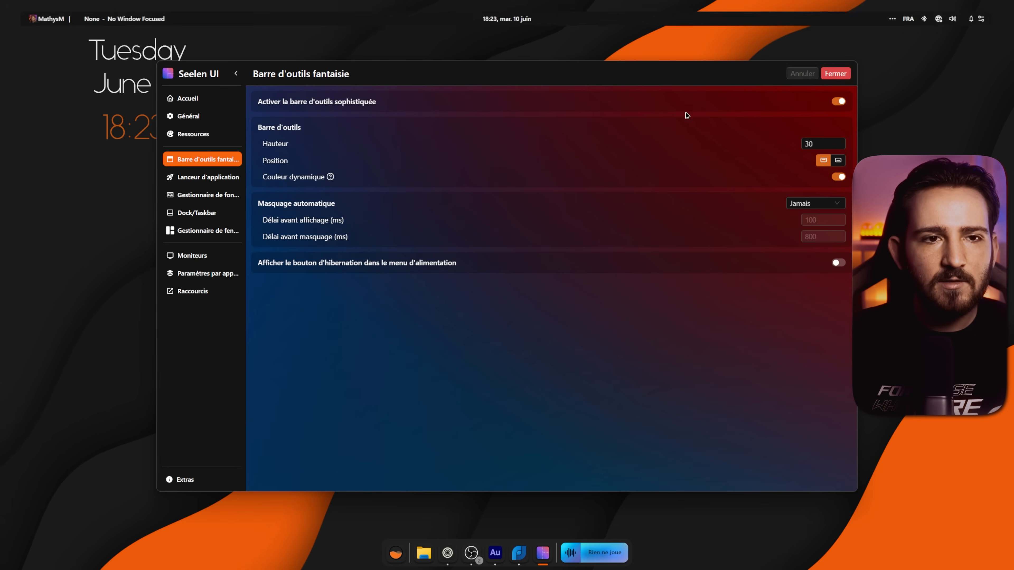
Try a toolbar height of 70, save it, and set the height back to 30
{"action": "double_click", "coordinate": [811, 144]}
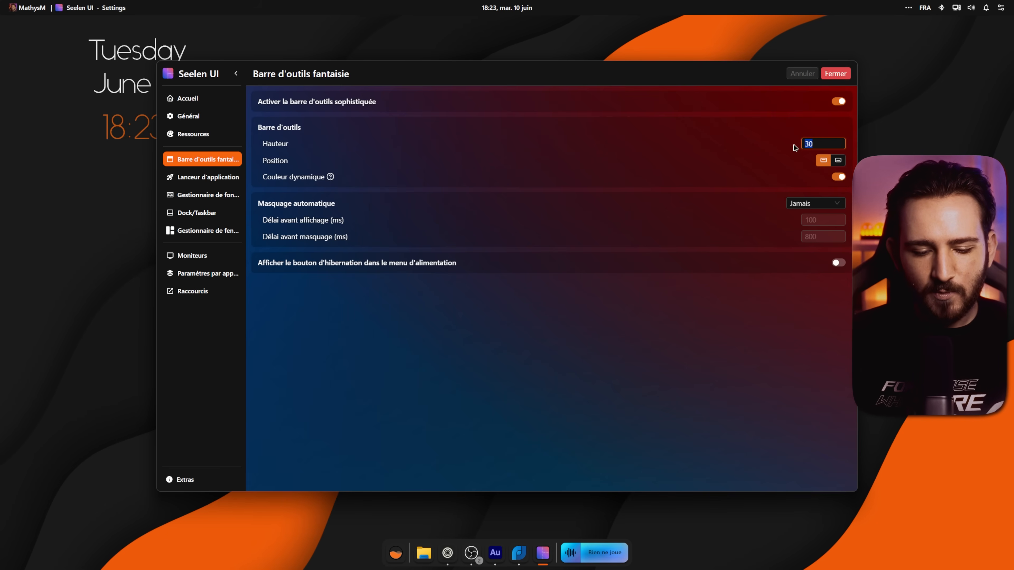
{"action": "type", "text": "70"}
{"action": "left_click", "coordinate": [812, 74]}
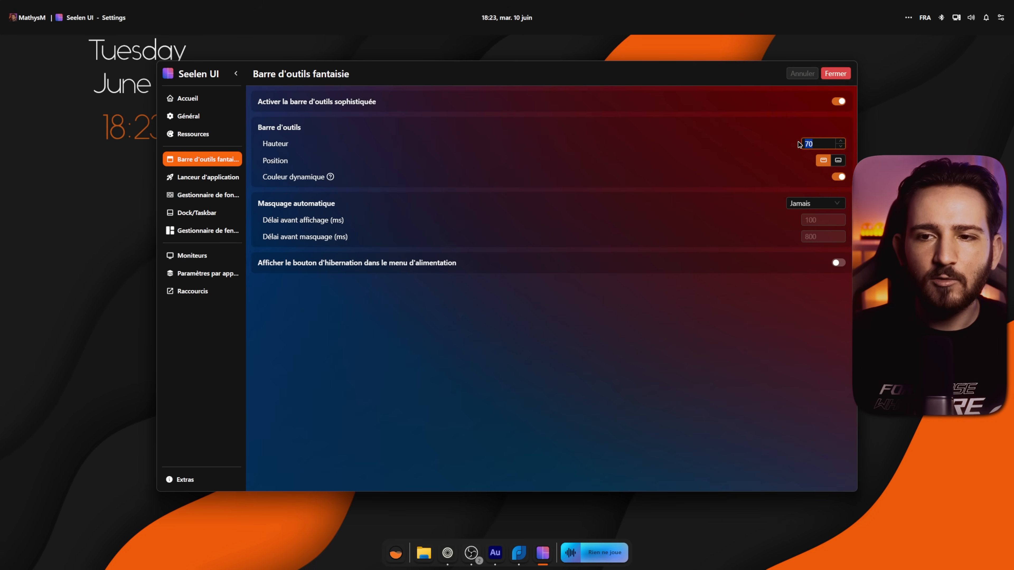
{"action": "type", "text": "30"}
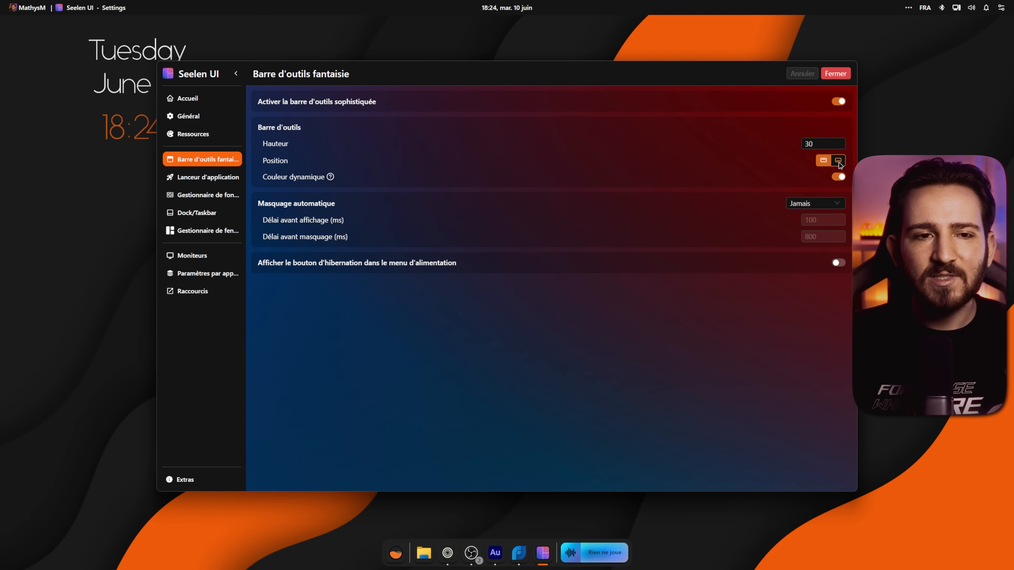
Try placing the toolbar at the bottom edge of the desktop and save the change
{"action": "left_click", "coordinate": [838, 161]}
{"action": "left_click", "coordinate": [833, 74]}
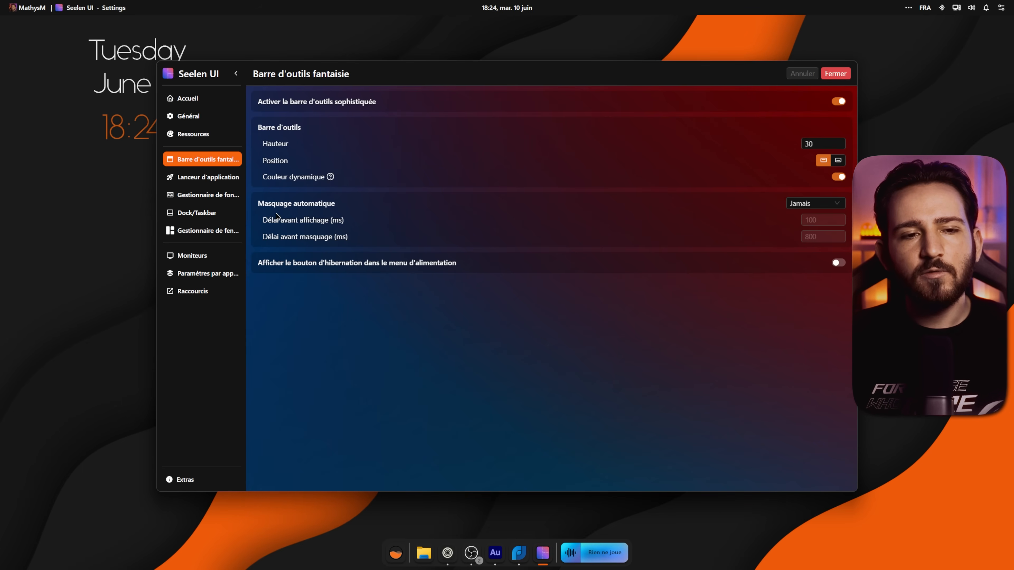
Try the toolbar's automatic hiding with the Toujours mode and the overlap mode, testing the latter by moving the settings window
{"action": "left_click", "coordinate": [806, 204]}
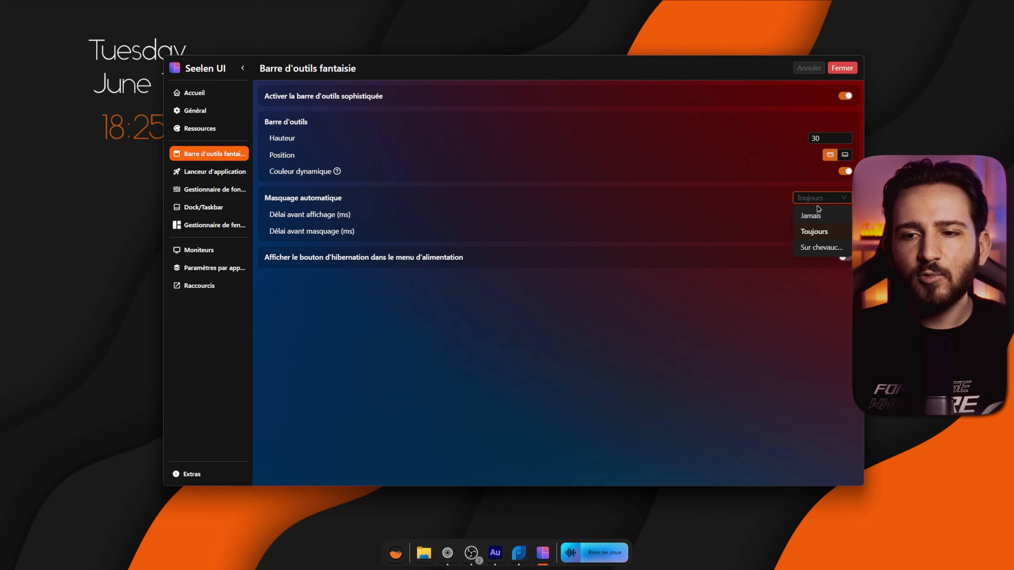
{"action": "left_click", "coordinate": [815, 232]}
{"action": "mouse_move", "coordinate": [558, 3]}
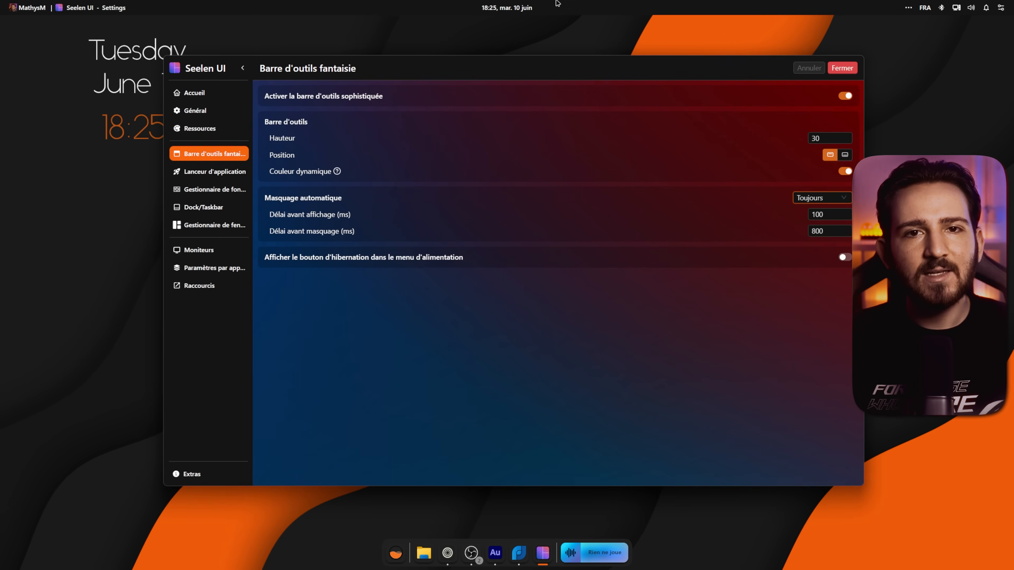
{"action": "left_click", "coordinate": [822, 198]}
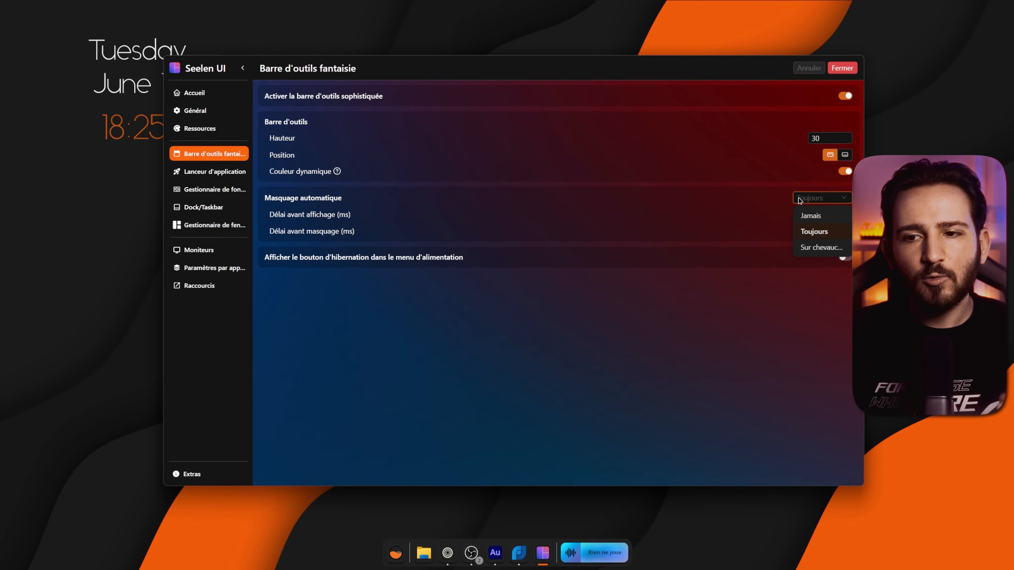
{"action": "left_click", "coordinate": [815, 249]}
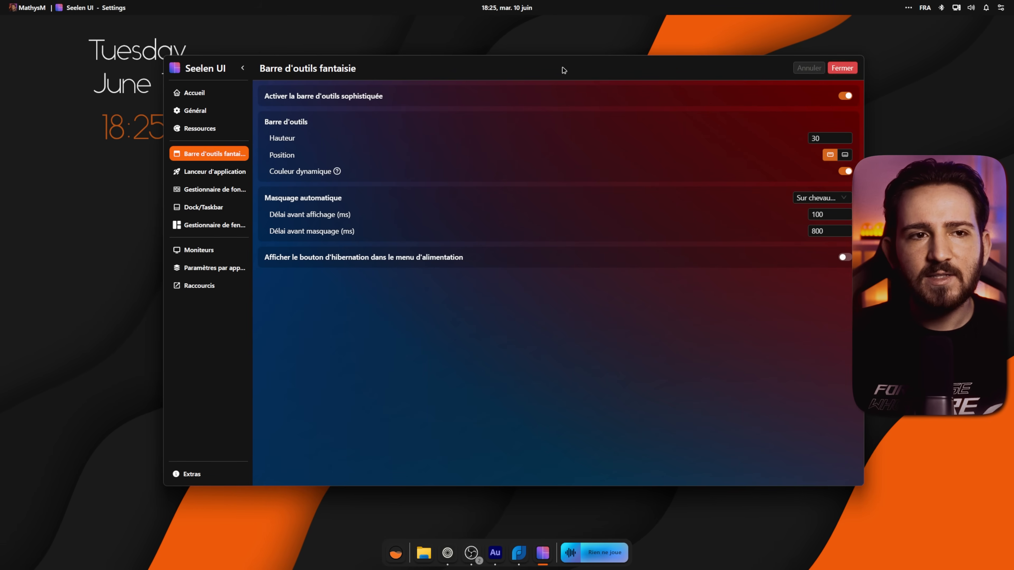
{"action": "mouse_move", "coordinate": [563, 68]}
{"action": "left_mouse_down"}
{"action": "mouse_move", "coordinate": [546, 79]}
{"action": "mouse_move", "coordinate": [555, 76]}
{"action": "mouse_move", "coordinate": [563, 23]}
{"action": "mouse_move", "coordinate": [564, 70]}
{"action": "left_mouse_up"}
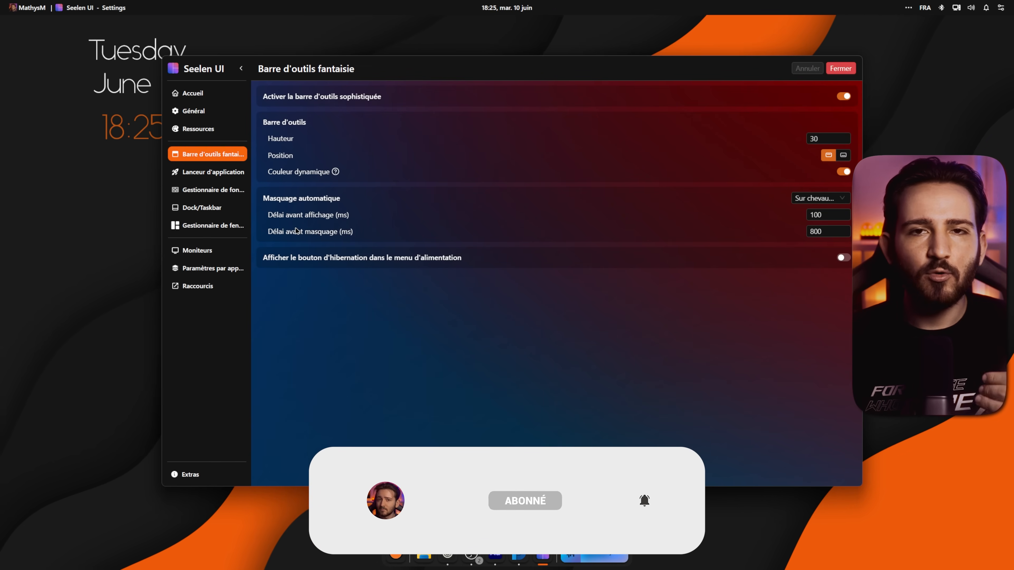
Set the toolbar's automatic hiding to Toujours and save the change
{"action": "left_click", "coordinate": [818, 198]}
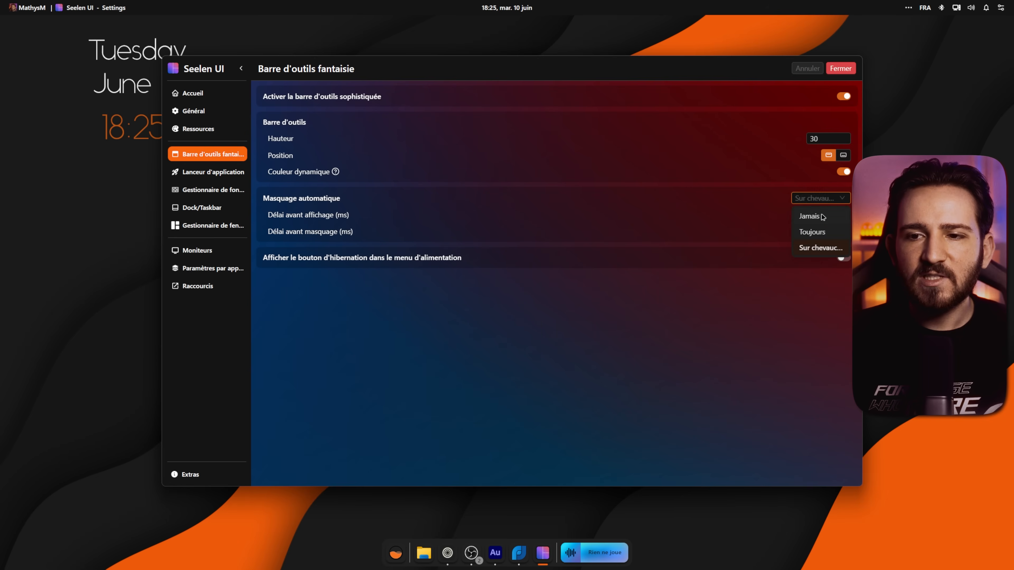
{"action": "left_click", "coordinate": [815, 229]}
{"action": "left_click", "coordinate": [821, 69]}
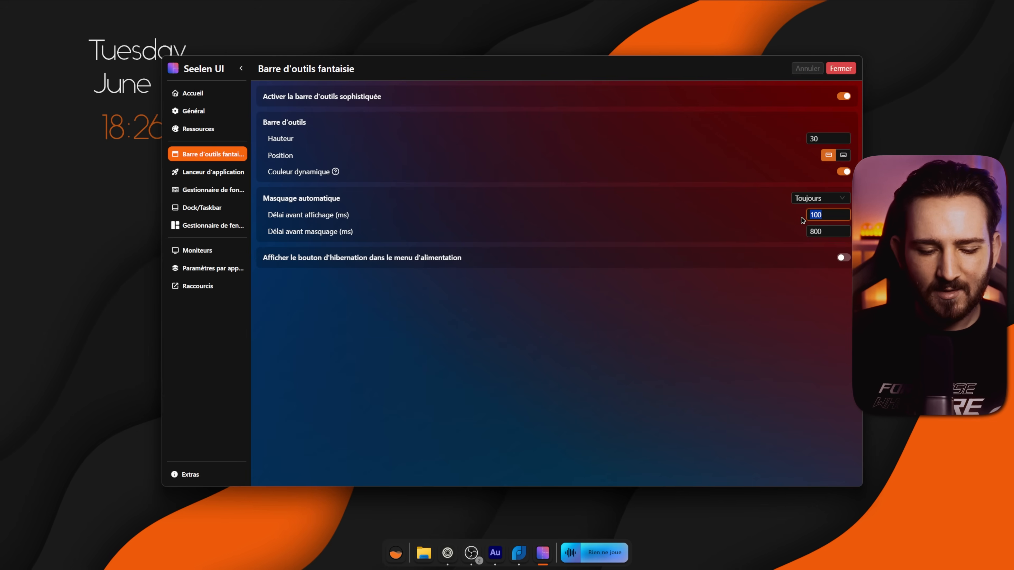
Set the toolbar's delay before showing to 50 ms and its delay before hiding to 200 ms, saving both
{"action": "type", "text": "50"}
{"action": "left_click", "coordinate": [833, 69]}
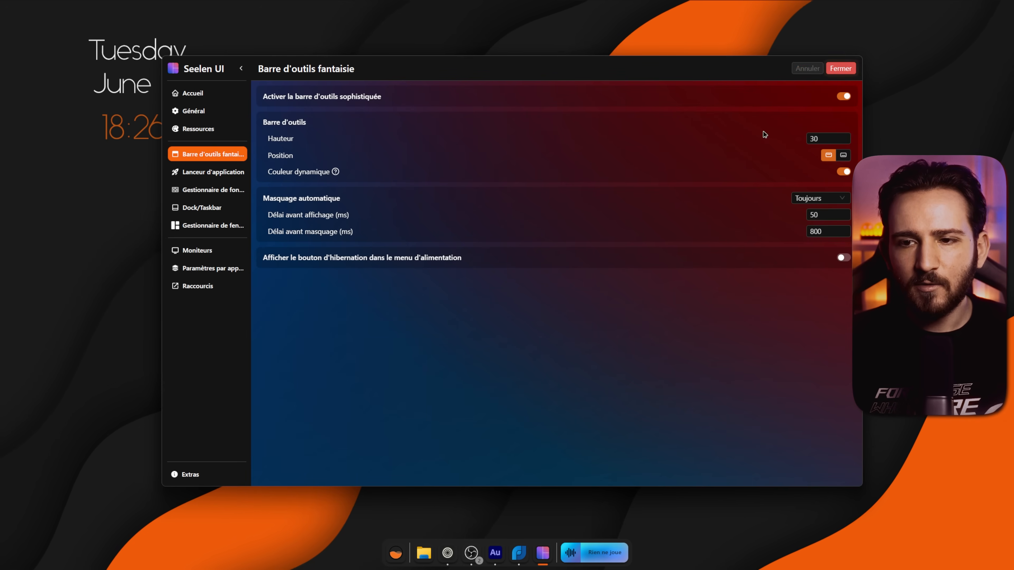
{"action": "double_click", "coordinate": [810, 232]}
{"action": "mouse_move", "coordinate": [586, 3]}
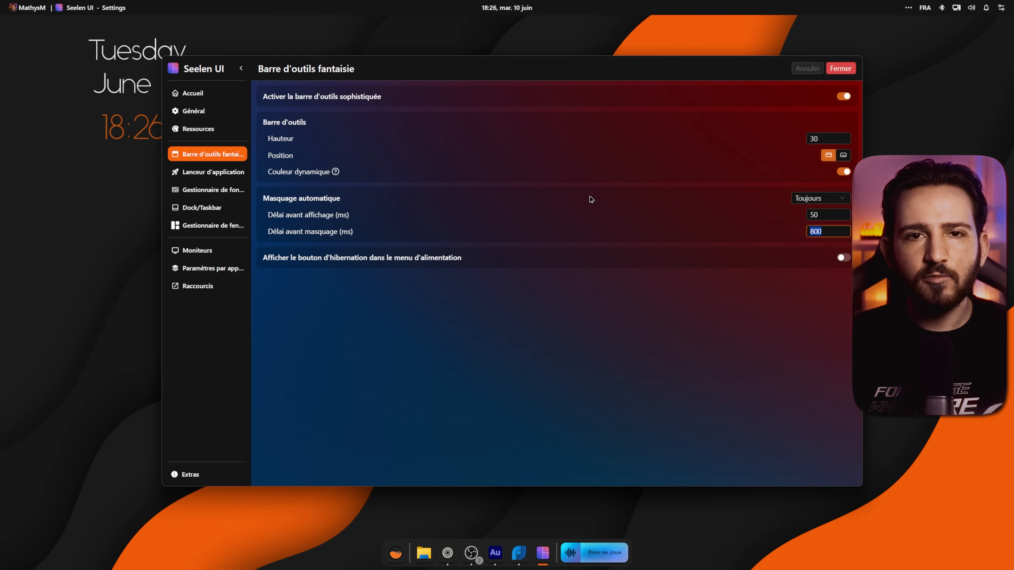
{"action": "type", "text": "2"}
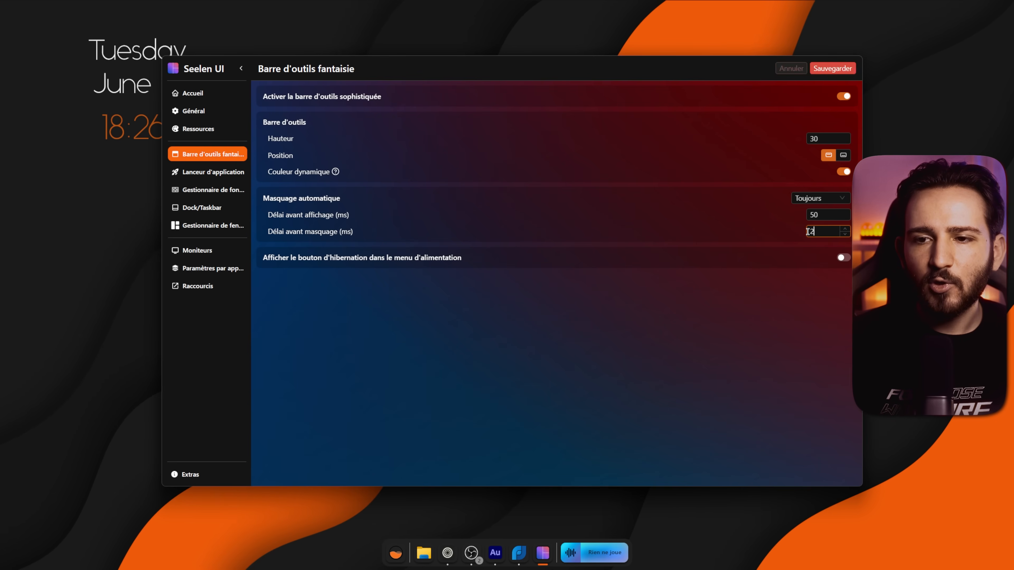
{"action": "type", "text": "00"}
{"action": "left_click", "coordinate": [833, 68]}
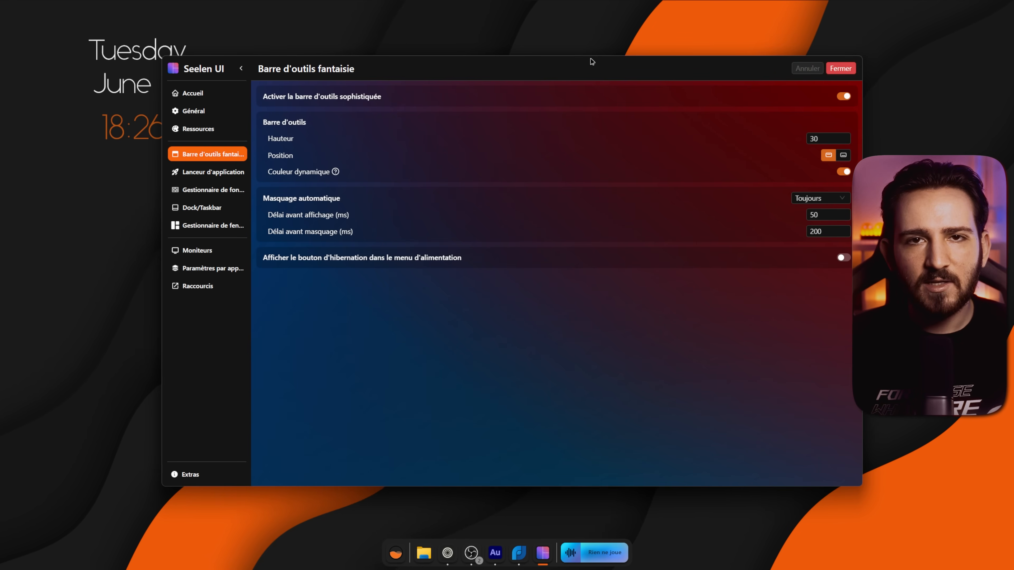
In the Dock/Taskbar settings, switch the dock off and back on to compare it with the Windows taskbar
{"action": "left_click", "coordinate": [200, 209]}
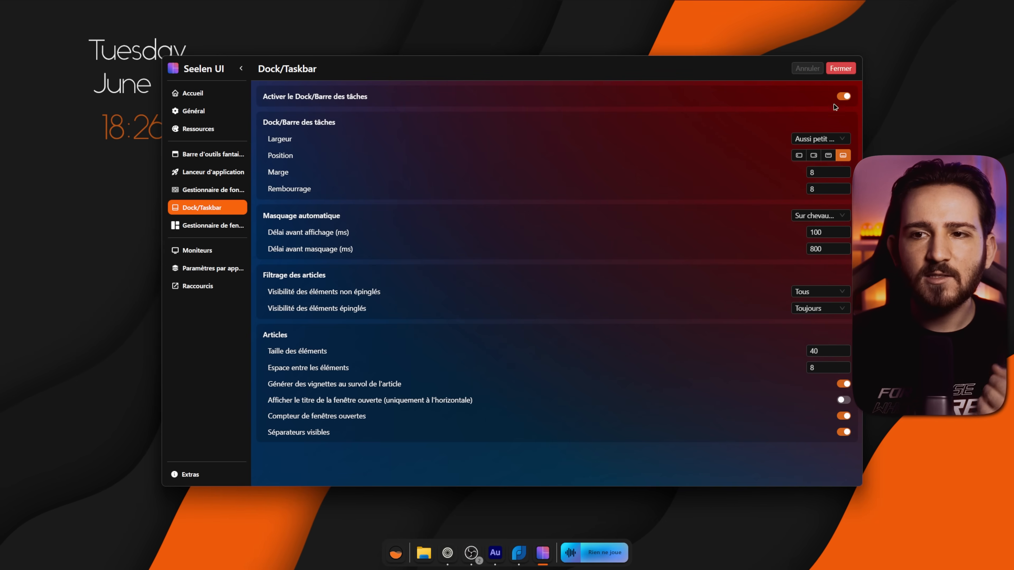
{"action": "left_click", "coordinate": [844, 97]}
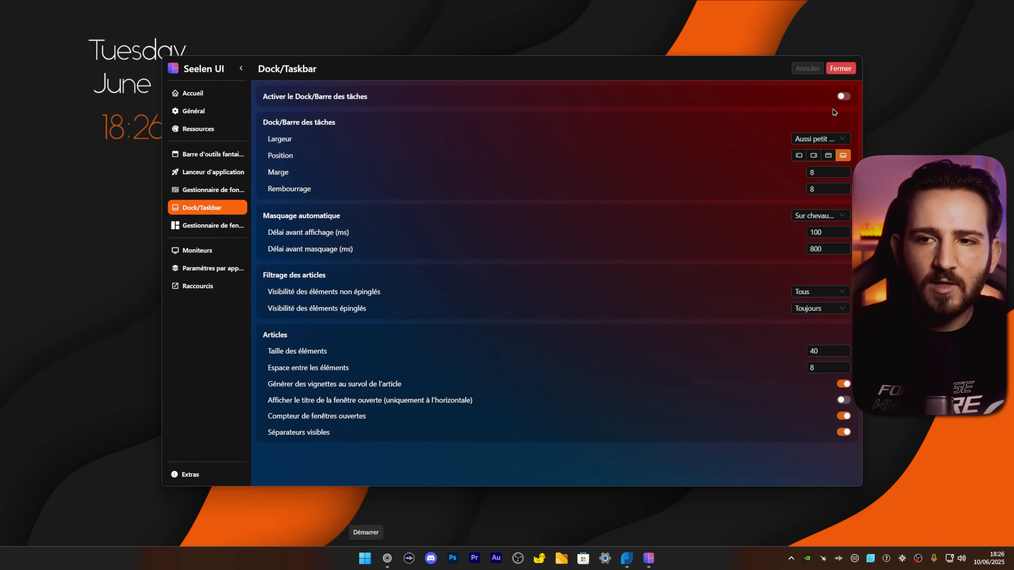
{"action": "left_click", "coordinate": [844, 97]}
Try the full-width dock and the left and right dock positions, and return the dock to the bottom edge of the desktop
{"action": "left_click", "coordinate": [816, 139]}
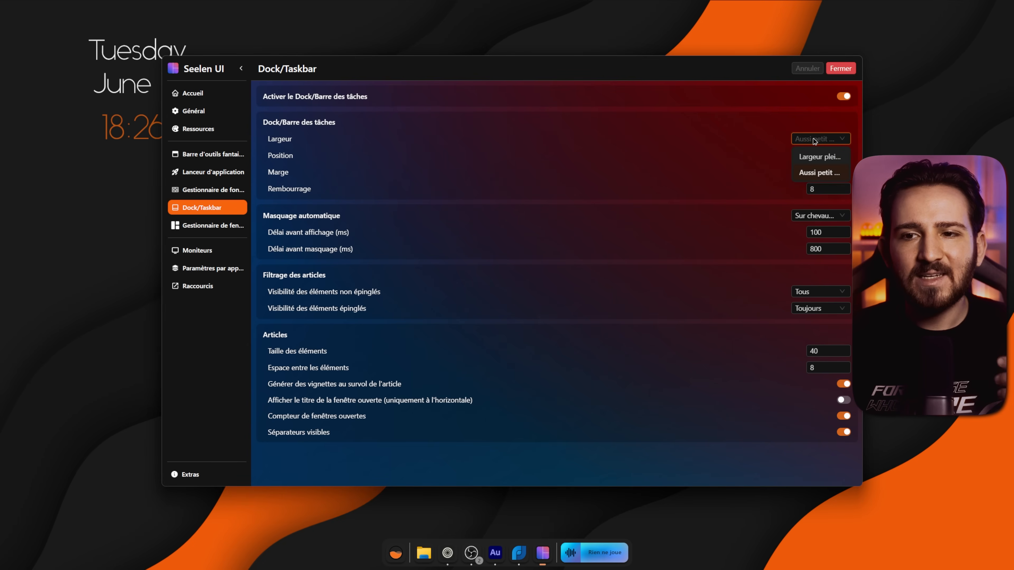
{"action": "left_click", "coordinate": [819, 157]}
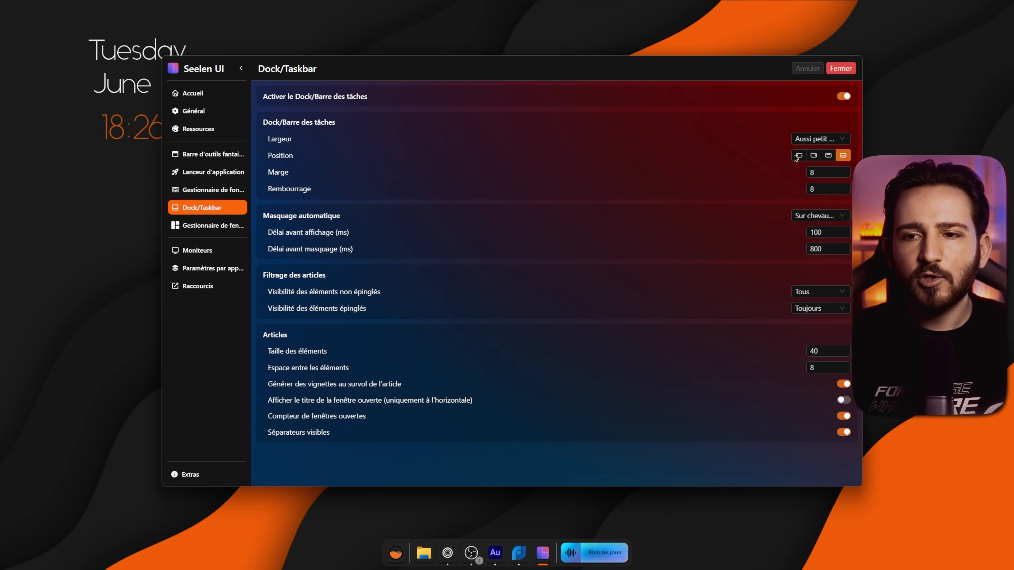
{"action": "left_click", "coordinate": [798, 156]}
{"action": "left_click", "coordinate": [827, 72]}
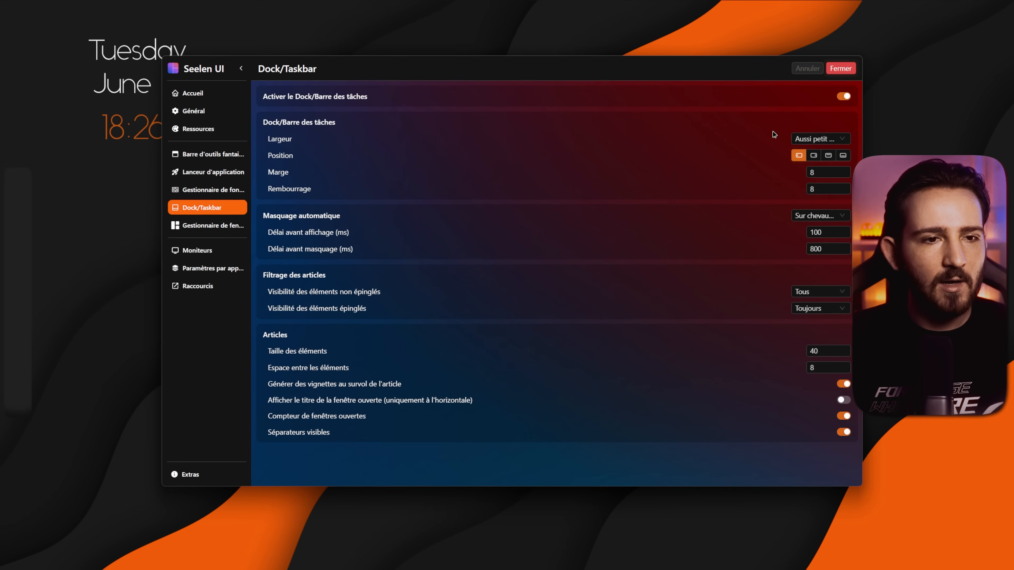
{"action": "left_click", "coordinate": [814, 155]}
{"action": "left_click", "coordinate": [836, 69]}
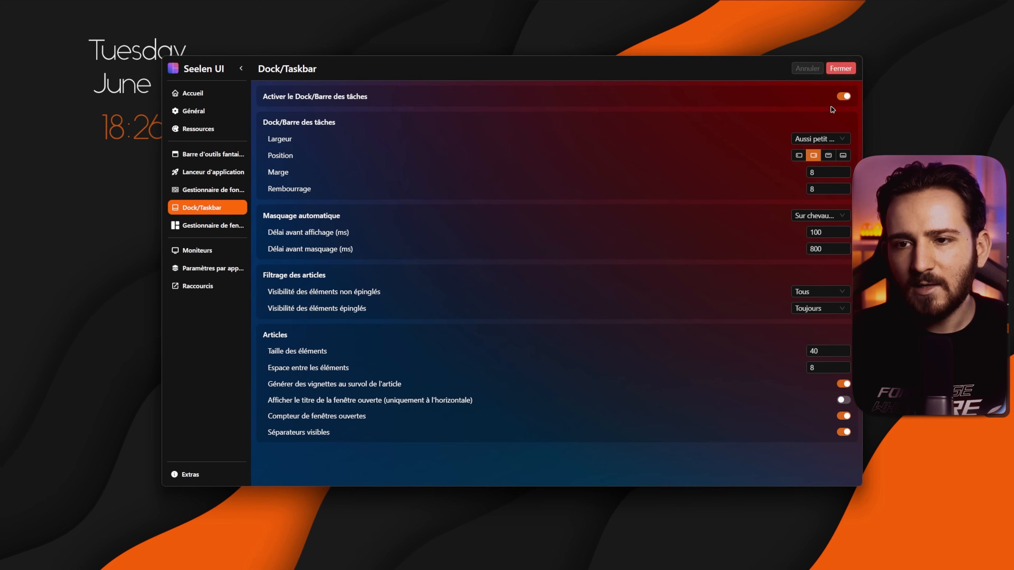
{"action": "left_click", "coordinate": [842, 155]}
{"action": "left_click", "coordinate": [837, 69]}
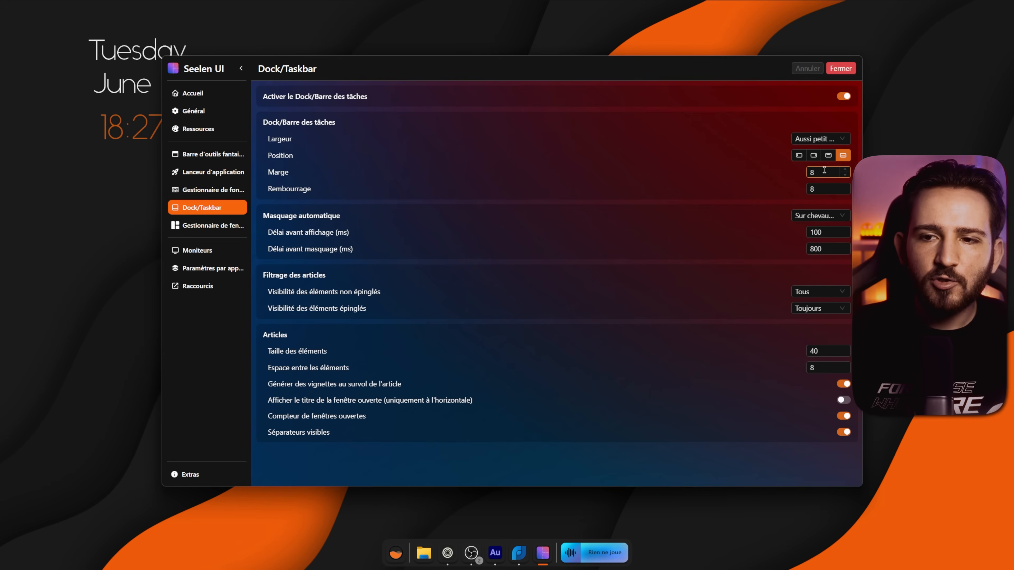
Try a dock margin of 50 and save the change
{"action": "left_click_drag", "start_coordinate": [824, 170], "coordinate": [798, 174]}
{"action": "type", "text": "50"}
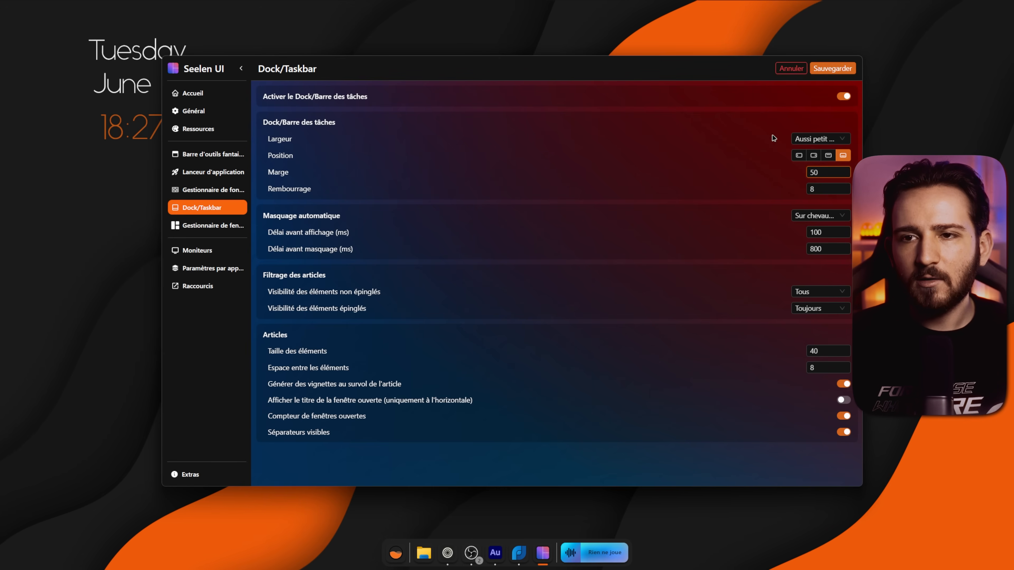
{"action": "left_click", "coordinate": [837, 68]}
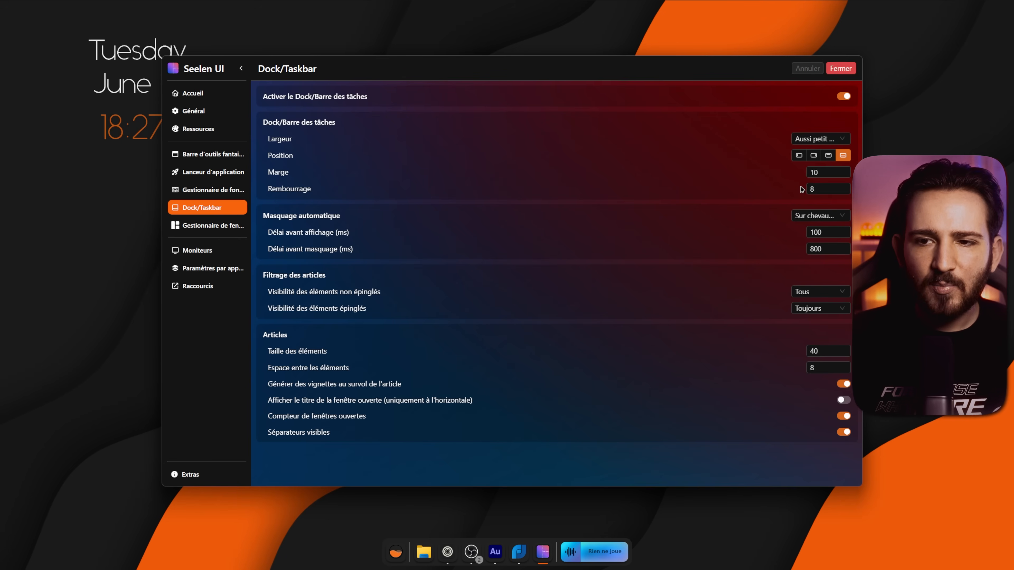
Try a dock padding of 50 and save the change
{"action": "left_click_drag", "start_coordinate": [823, 188], "coordinate": [798, 185]}
{"action": "type", "text": "50"}
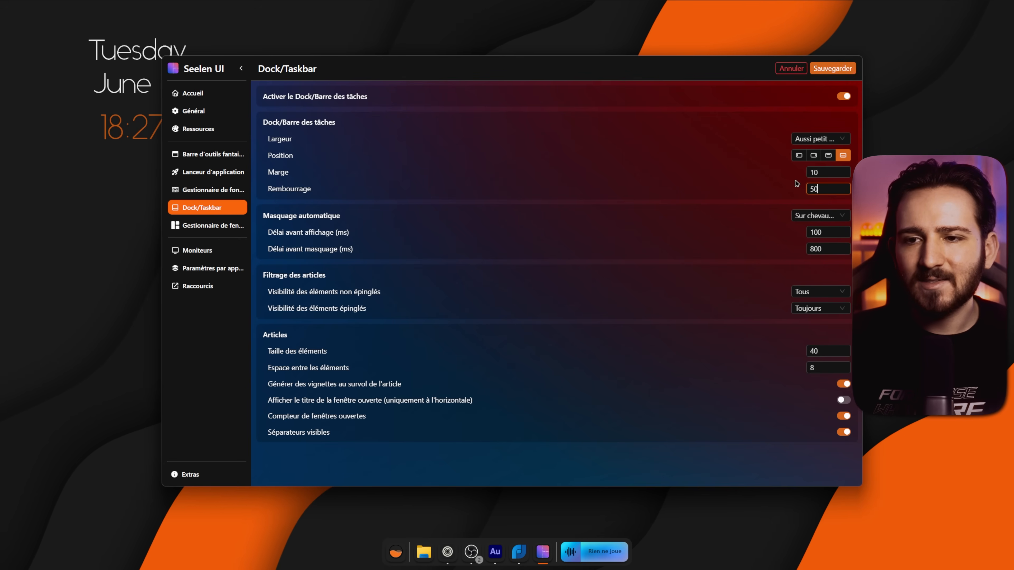
{"action": "left_click", "coordinate": [832, 69]}
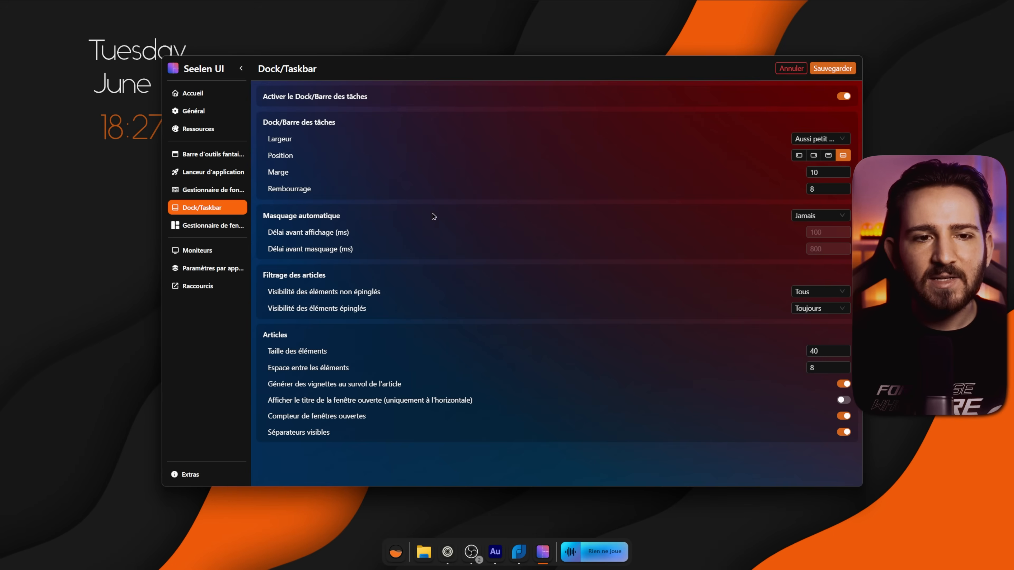
Set the dock's automatic hiding to Toujours with a 50 ms display delay and a 200 ms hiding delay, and save the changes
{"action": "left_click", "coordinate": [796, 216]}
{"action": "left_click", "coordinate": [813, 247]}
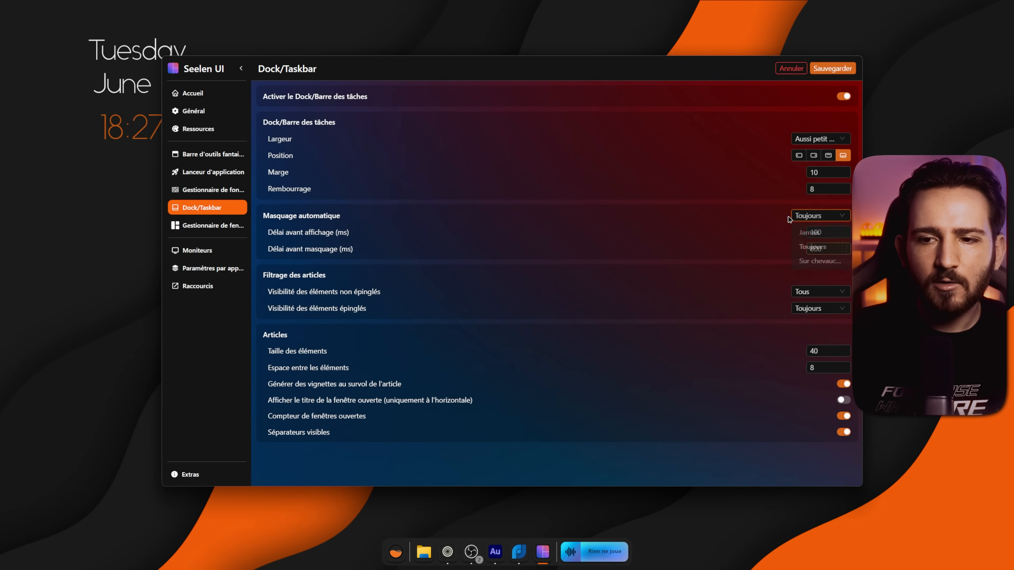
{"action": "left_click", "coordinate": [836, 66]}
{"action": "double_click", "coordinate": [816, 232]}
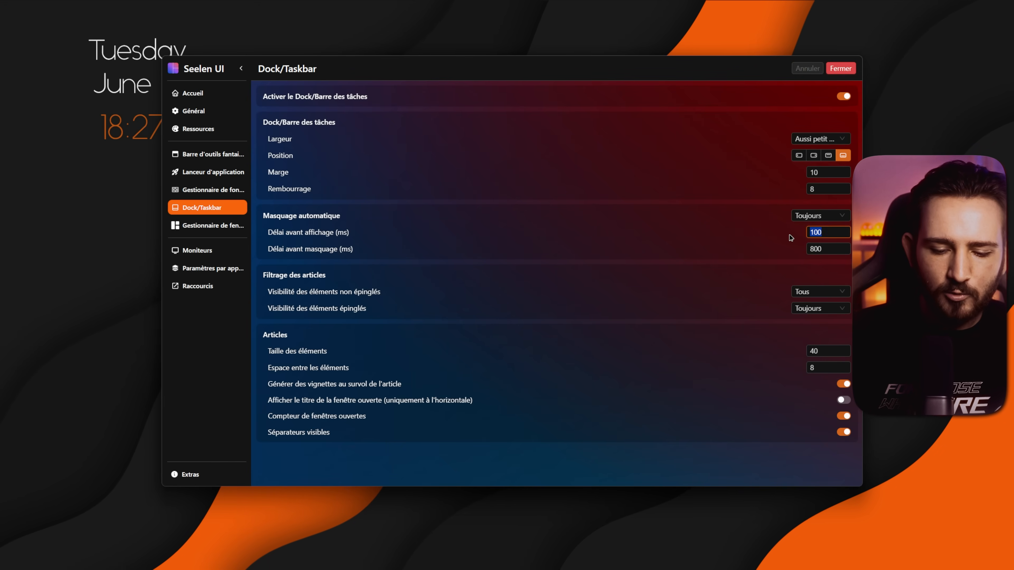
{"action": "type", "text": "50"}
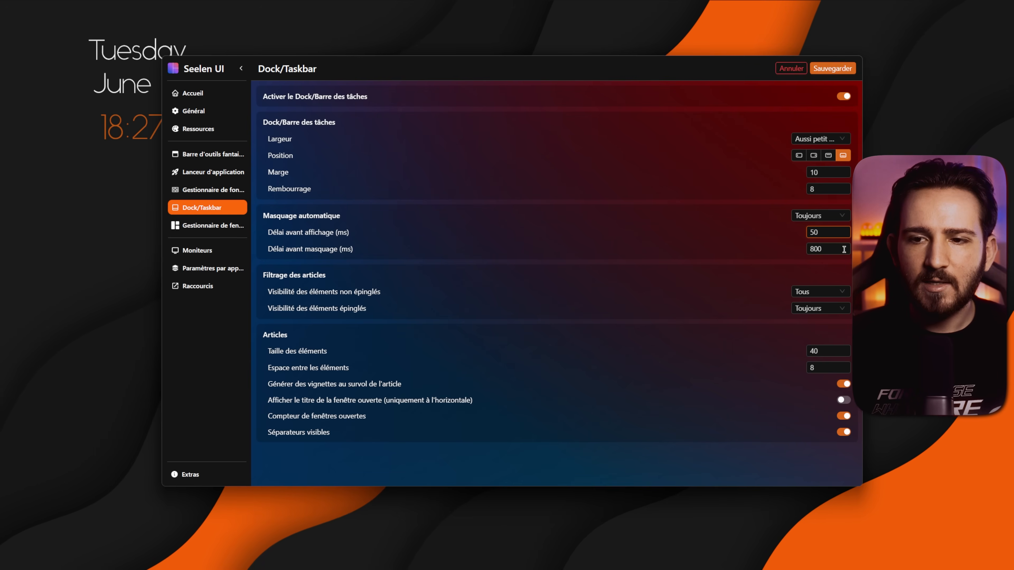
{"action": "left_click_drag", "start_coordinate": [844, 249], "coordinate": [800, 248]}
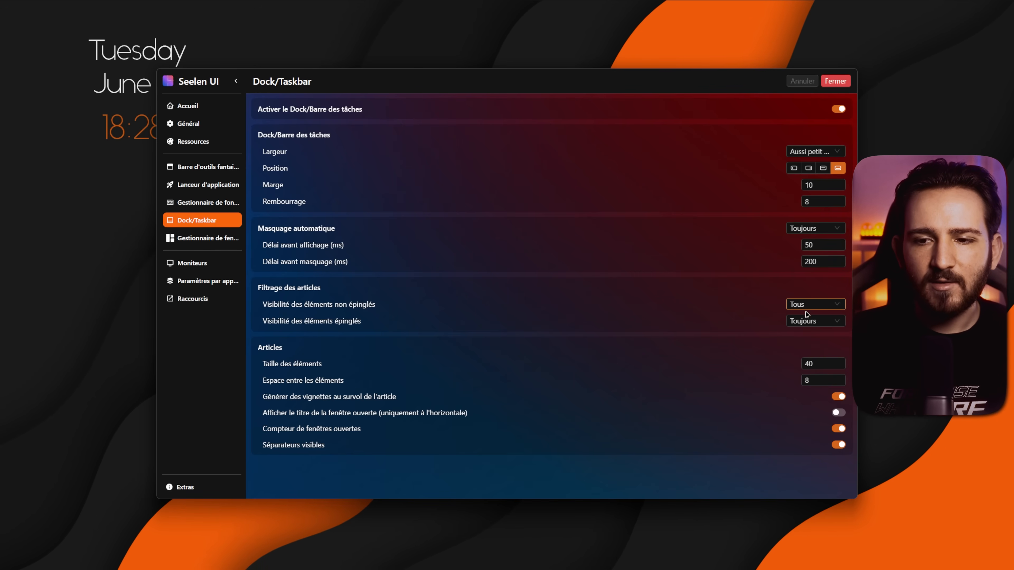
Check the visibility options for pinned items and pin the Zen browser to the dock
{"action": "left_click", "coordinate": [811, 321]}
{"action": "left_click", "coordinate": [726, 321]}
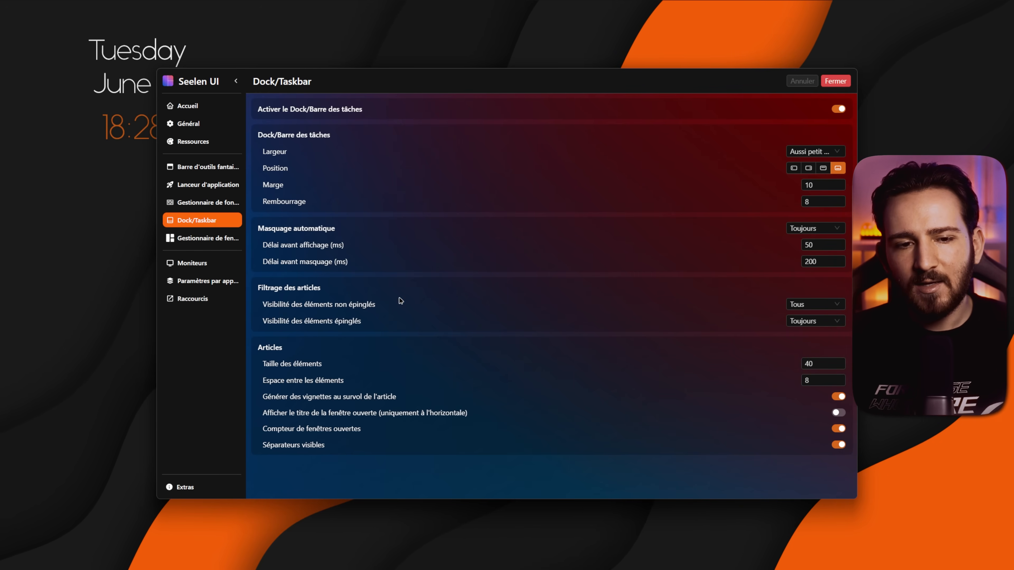
{"action": "mouse_move", "coordinate": [423, 563]}
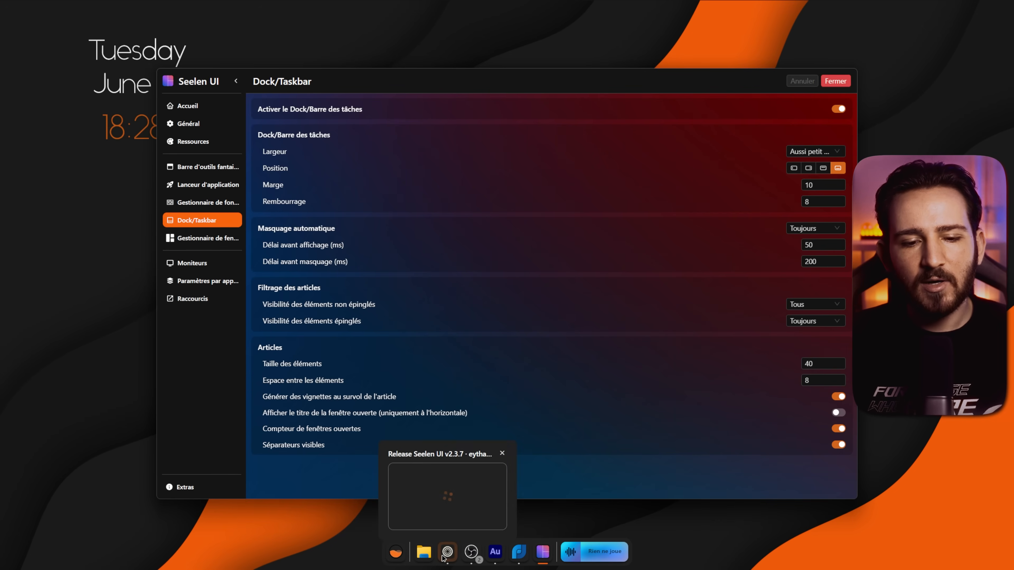
{"action": "right_click", "coordinate": [445, 556]}
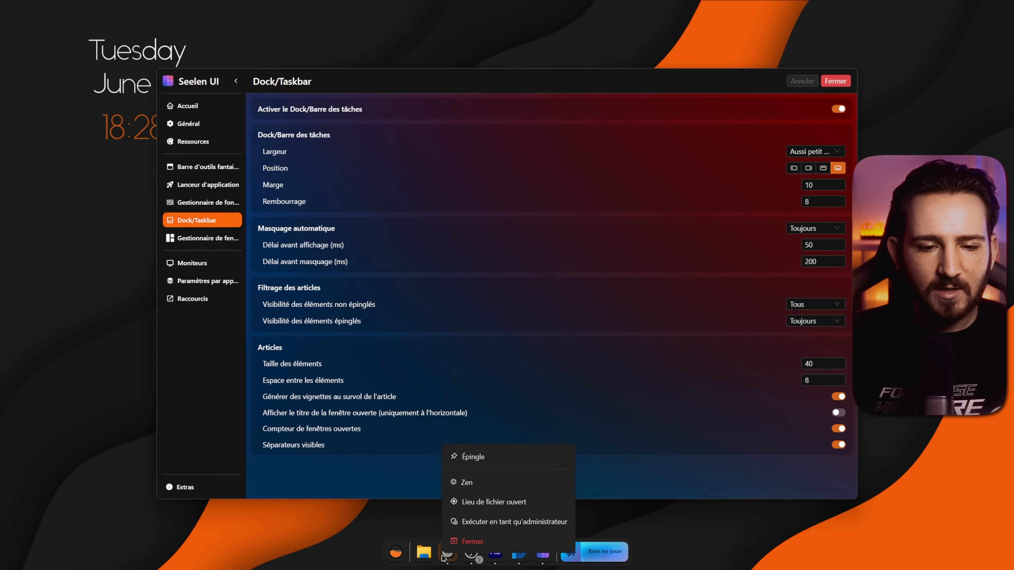
{"action": "left_click", "coordinate": [460, 457]}
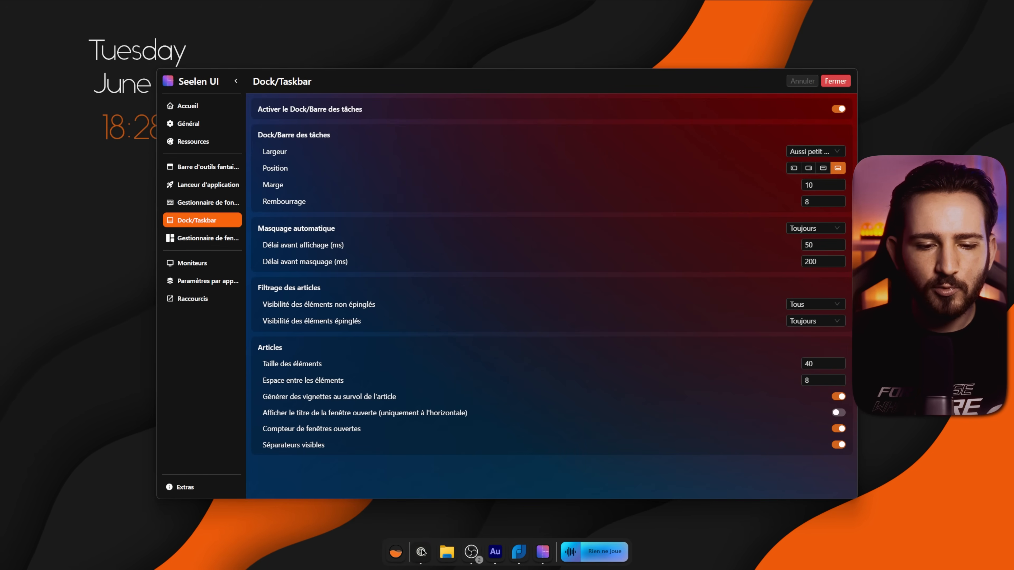
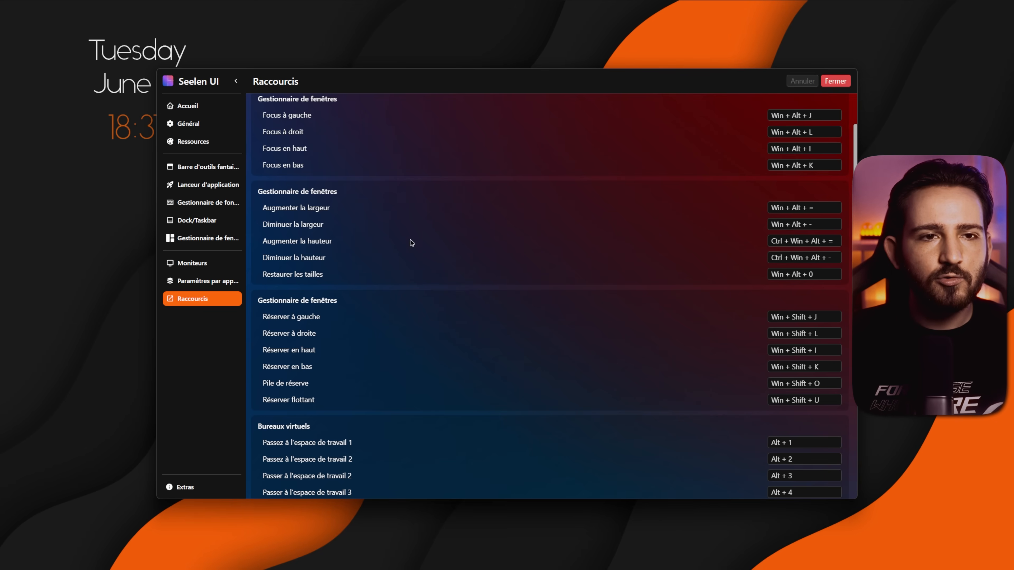
Look through the list of keyboard shortcuts in the Raccourcis settings
{"action": "scroll", "coordinate": [516, 206], "scroll_direction": "down", "scroll_amount": 20}
{"action": "scroll", "coordinate": [518, 242], "scroll_direction": "up", "scroll_amount": 20}
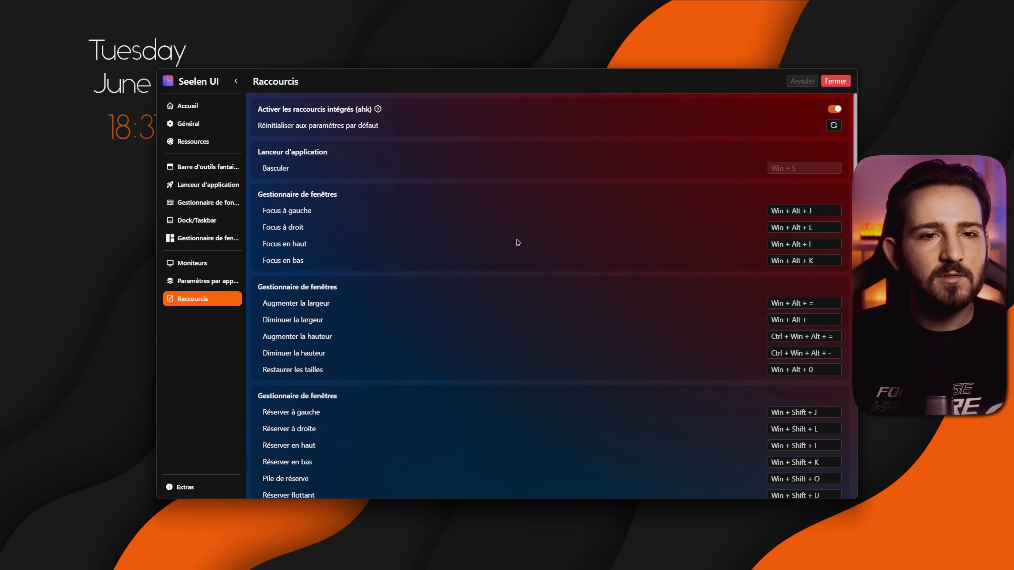
{"action": "scroll", "coordinate": [516, 245], "scroll_direction": "down", "scroll_amount": 5}
{"action": "scroll", "coordinate": [515, 246], "scroll_direction": "up", "scroll_amount": 5}
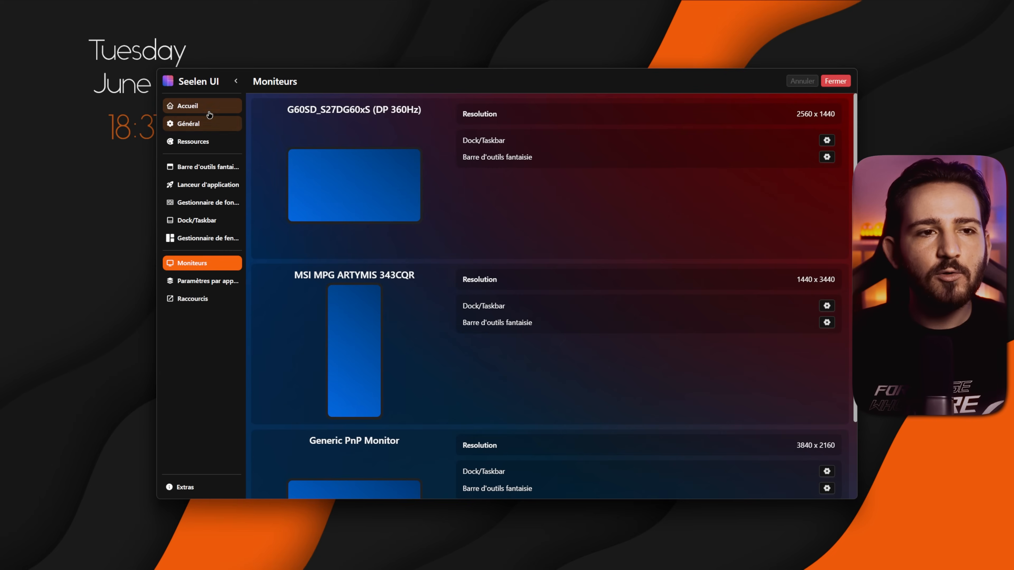
From the new resources on the Accueil page, download and activate "Animation de vagues pour la barre des tâches" and check its effect on the dock
{"action": "left_click", "coordinate": [189, 106]}
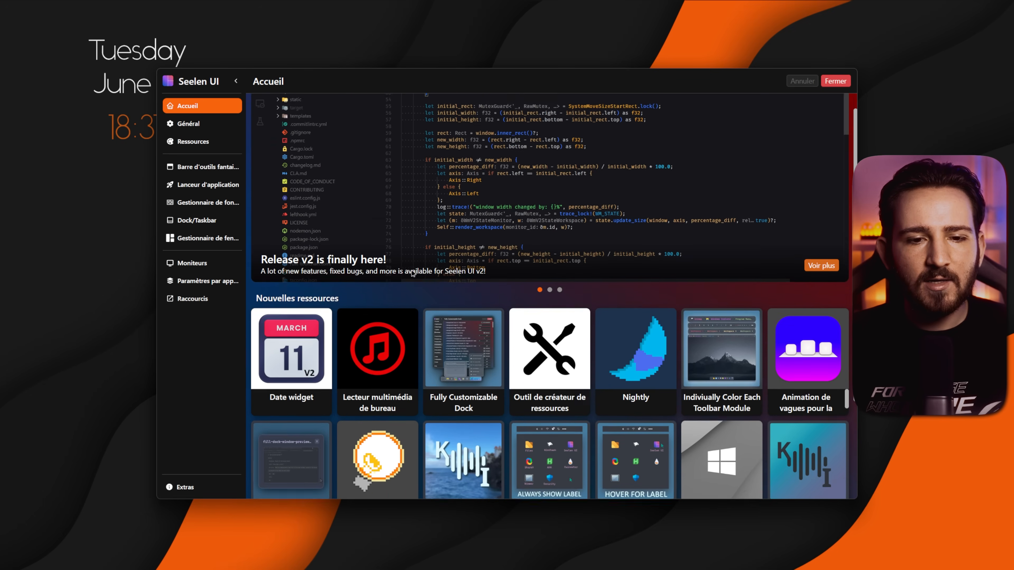
{"action": "scroll", "coordinate": [412, 273], "scroll_direction": "down", "scroll_amount": 4}
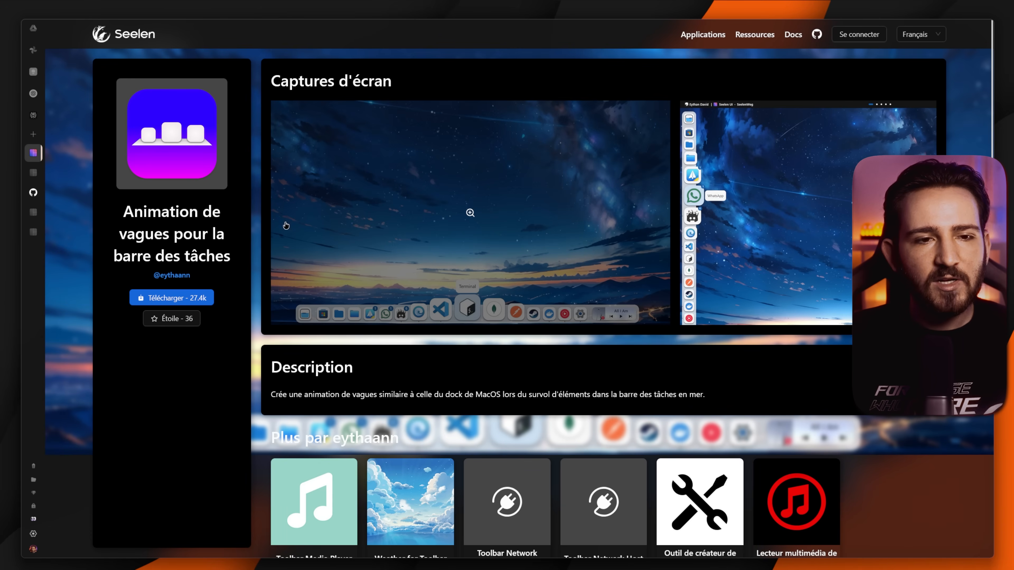
{"action": "left_click", "coordinate": [164, 299]}
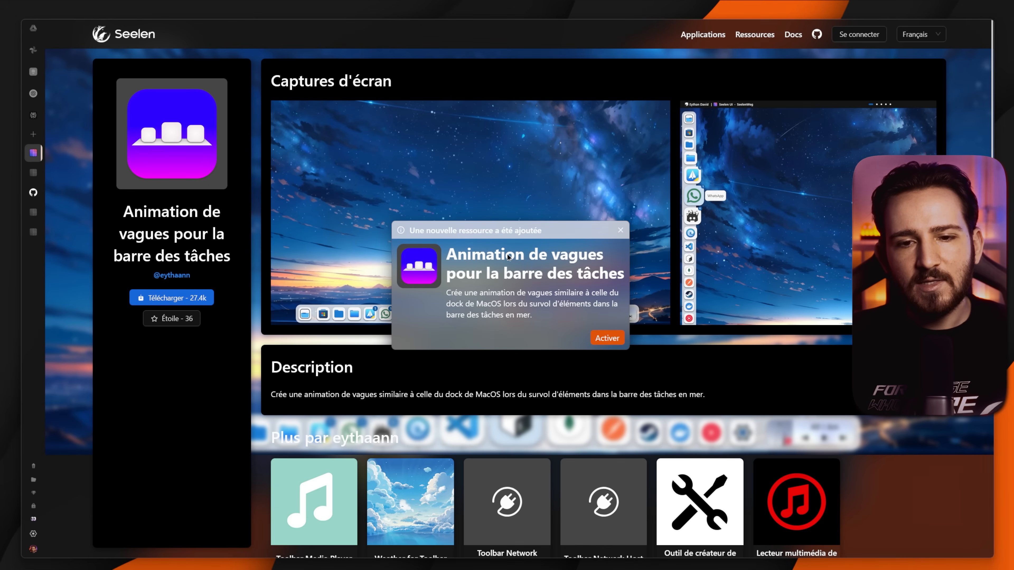
{"action": "left_click", "coordinate": [606, 339]}
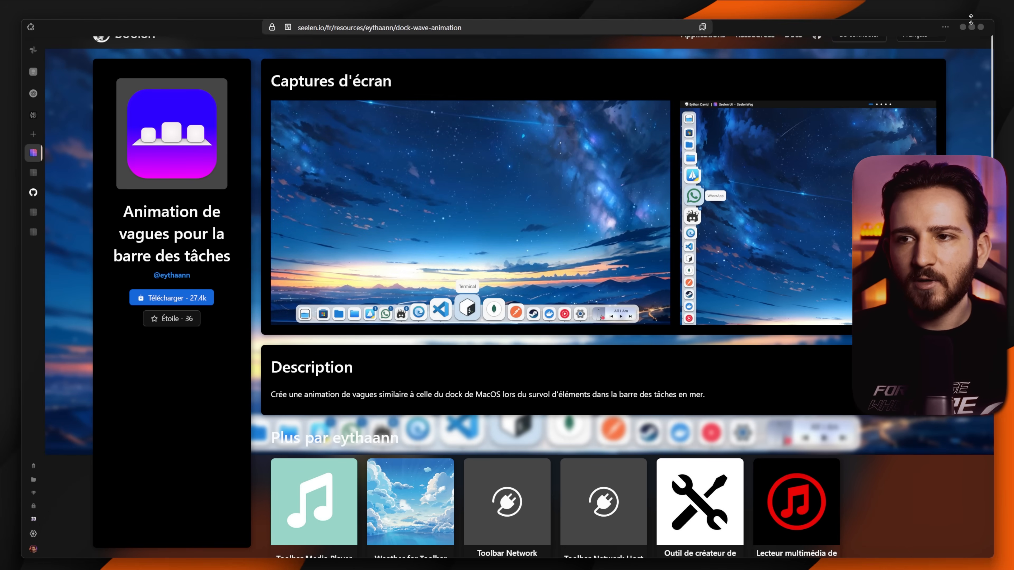
{"action": "left_click", "coordinate": [964, 28]}
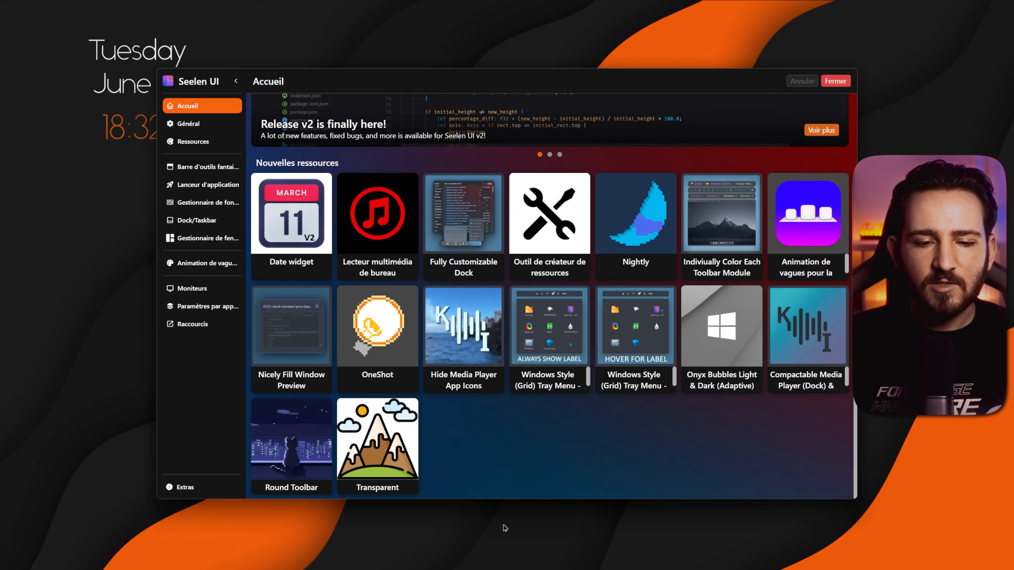
{"action": "mouse_move", "coordinate": [491, 565]}
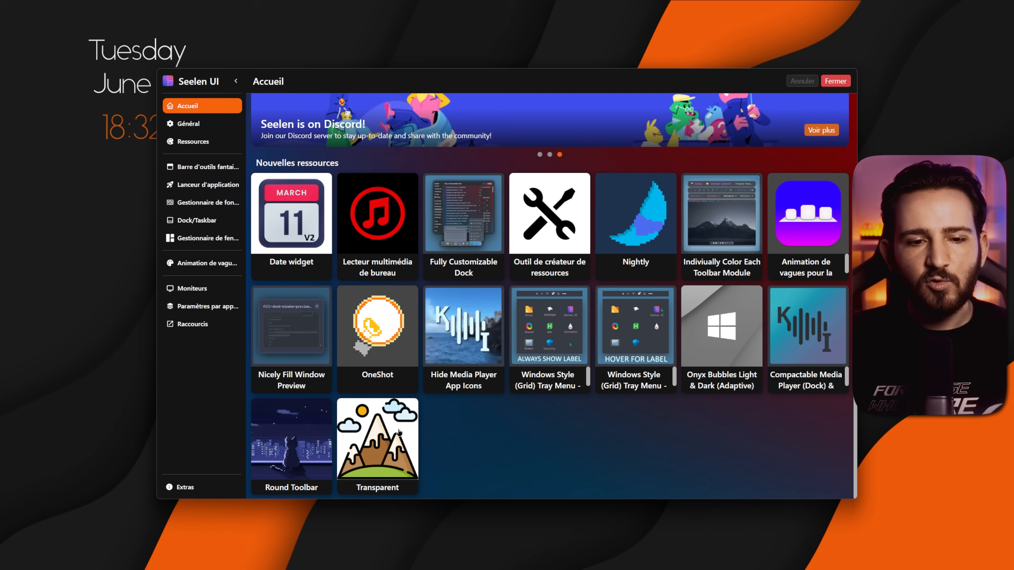
Download and activate the Transparent theme from the new resources, and check the toolbar and dock on the desktop
{"action": "left_click", "coordinate": [391, 437]}
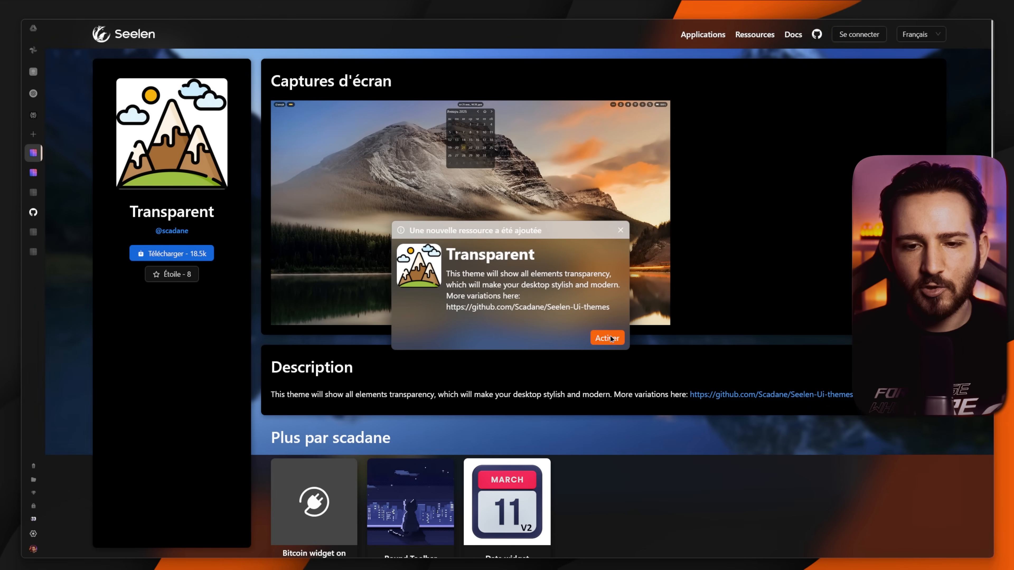
{"action": "left_click", "coordinate": [607, 338]}
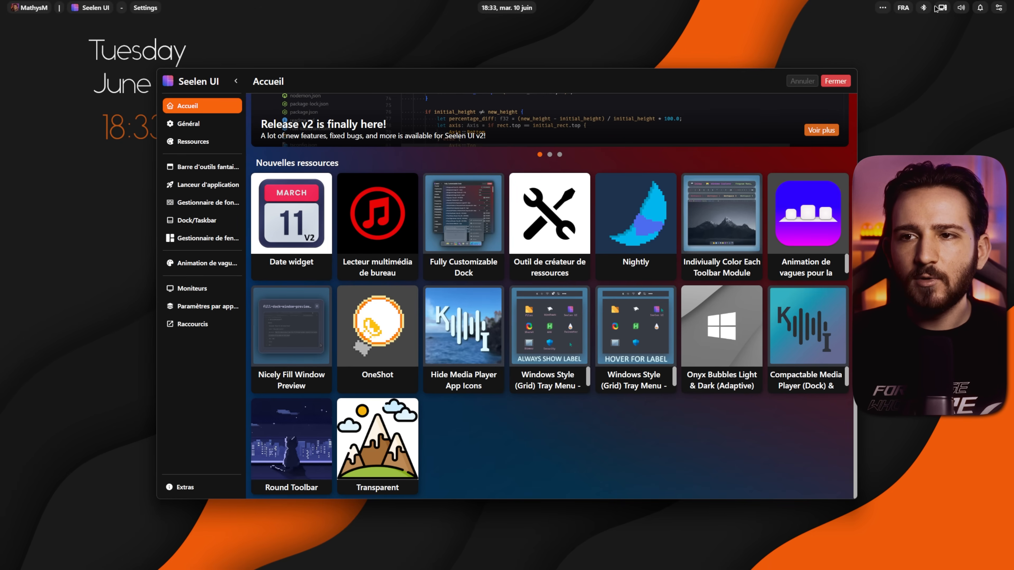
{"action": "mouse_move", "coordinate": [384, 551]}
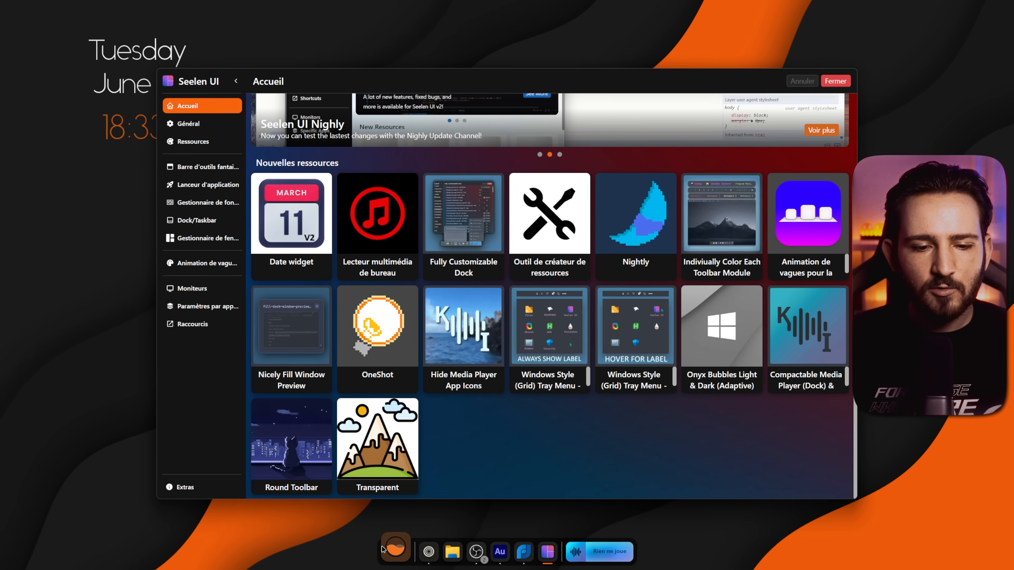
Open the Round Toolbar resource, view its first screenshot enlarged, and download and activate the theme
{"action": "left_click", "coordinate": [303, 447]}
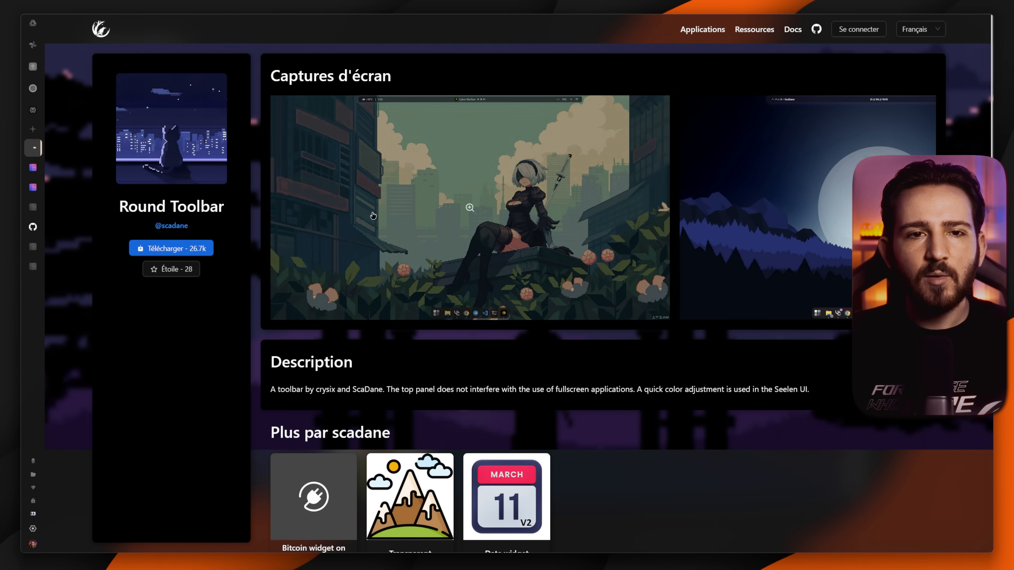
{"action": "left_click", "coordinate": [415, 172]}
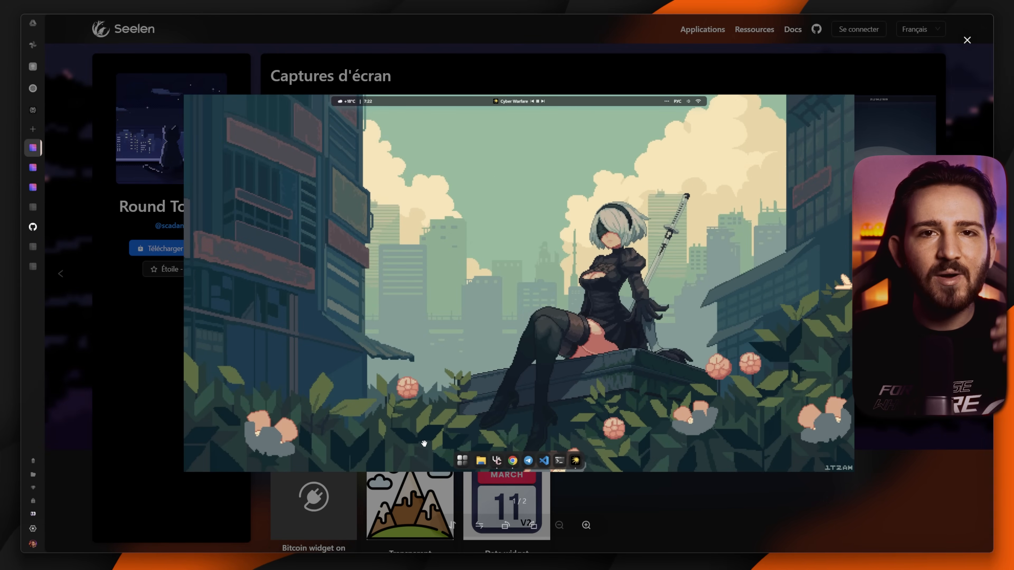
{"action": "key", "text": "Escape"}
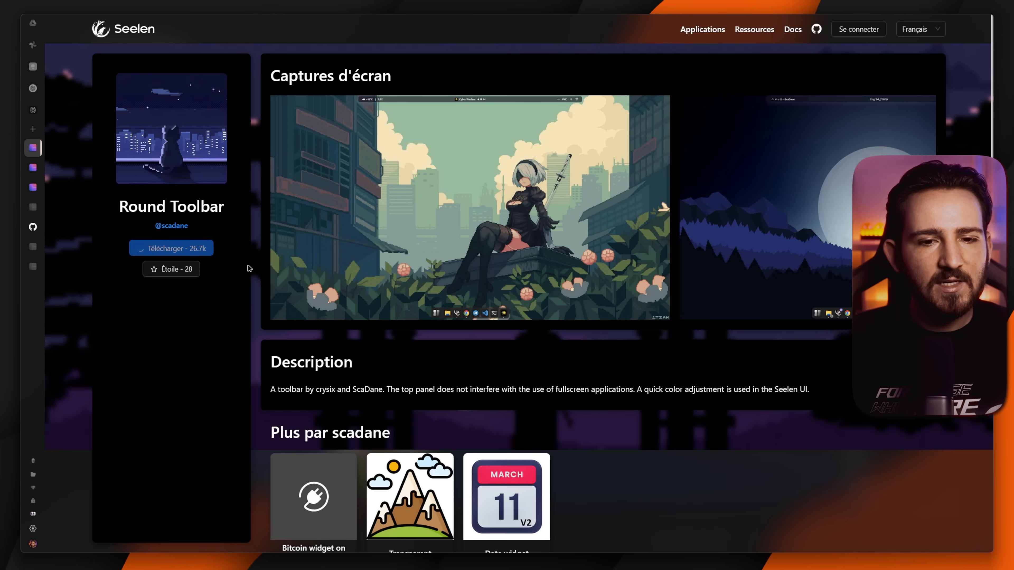
{"action": "left_click", "coordinate": [605, 339]}
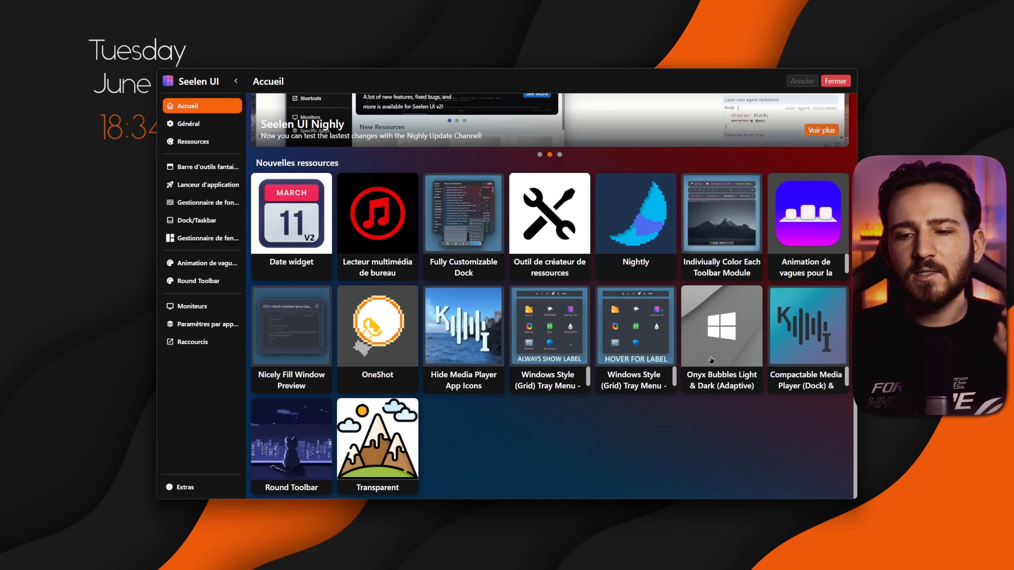
Download and activate the Onyx Bubbles Light & Dark (Adaptive) theme and the hover-label version of Windows Style (Grid) Tray Menu
{"action": "left_click", "coordinate": [711, 360]}
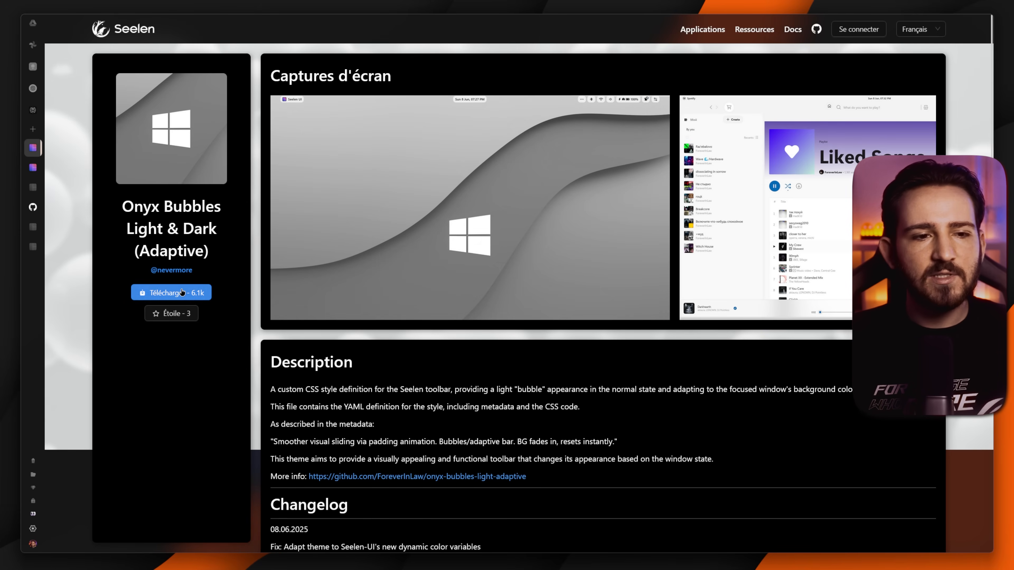
{"action": "left_click", "coordinate": [605, 338]}
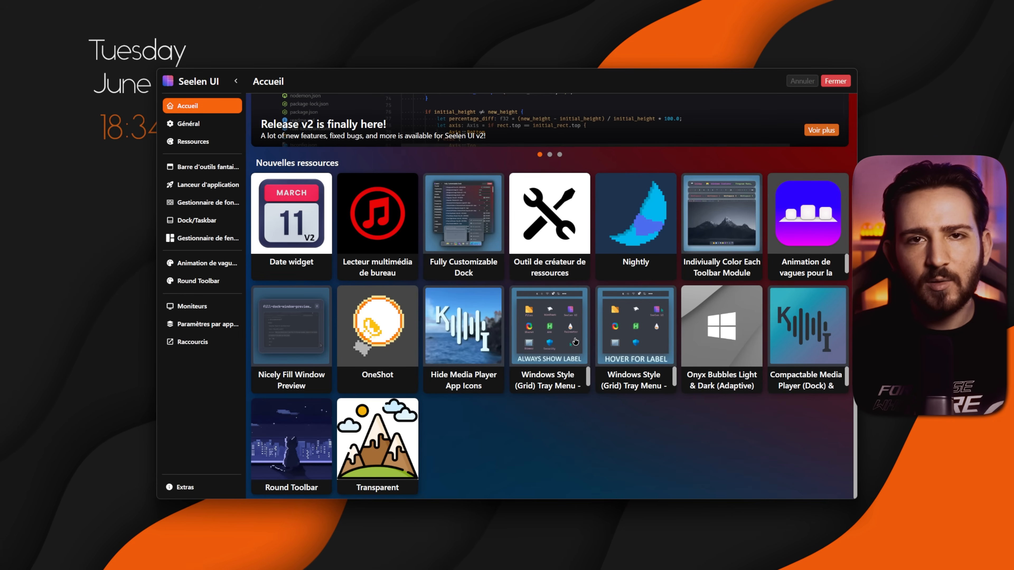
{"action": "left_click", "coordinate": [625, 349]}
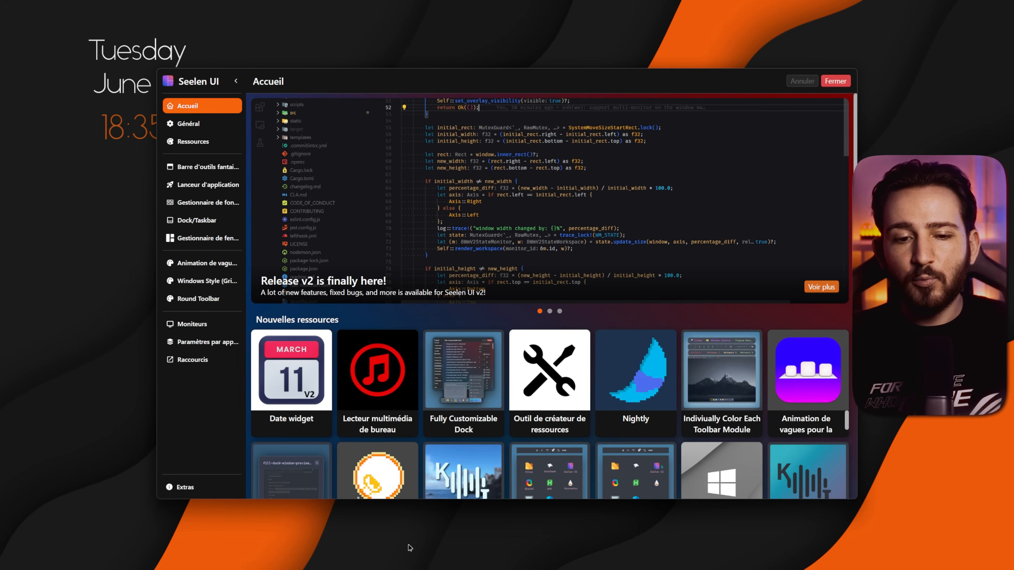
{"action": "left_click", "coordinate": [411, 548]}
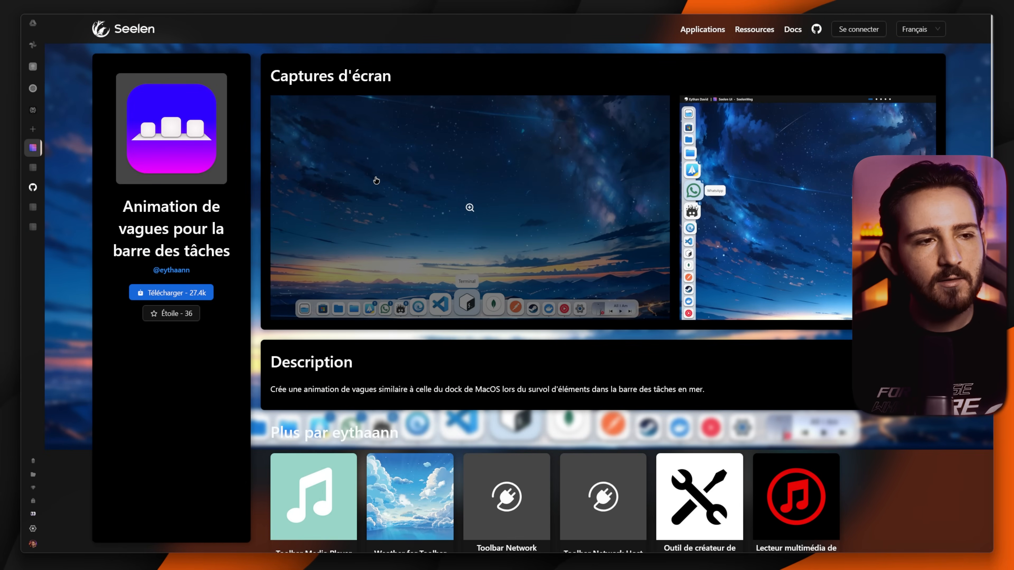
Browse the popular resources on the Seelen website, and download and activate Smooth Dock
{"action": "left_click", "coordinate": [764, 33]}
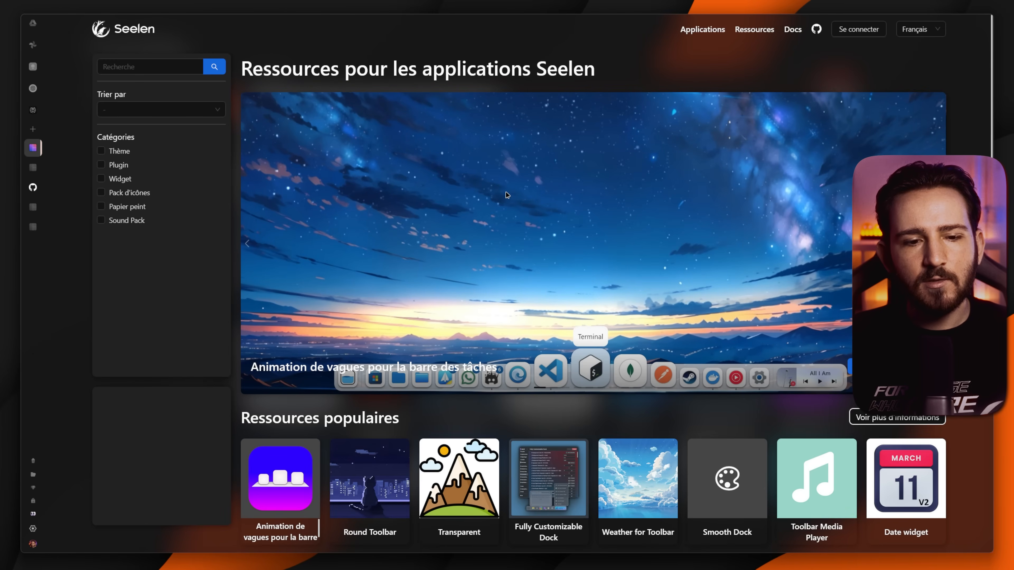
{"action": "scroll", "coordinate": [491, 185], "scroll_direction": "down", "scroll_amount": 10}
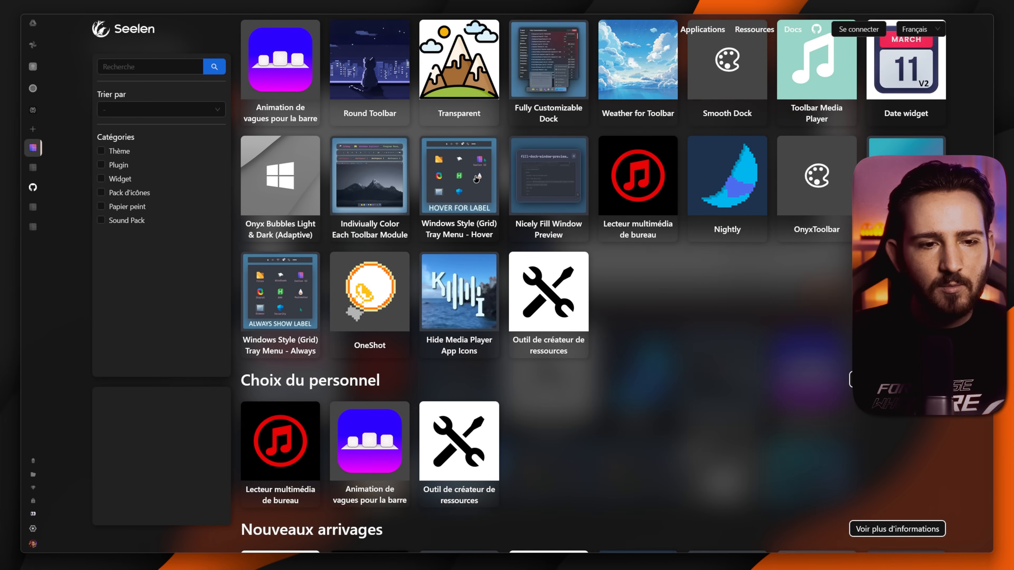
{"action": "scroll", "coordinate": [477, 178], "scroll_direction": "up", "scroll_amount": 1}
{"action": "scroll", "coordinate": [477, 180], "scroll_direction": "up", "scroll_amount": 1}
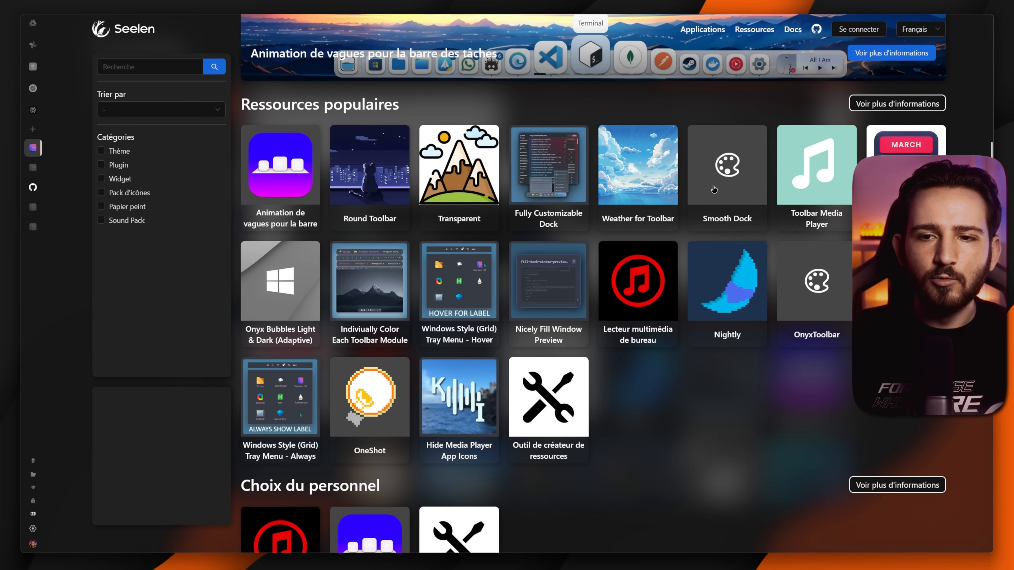
{"action": "left_click", "coordinate": [722, 179]}
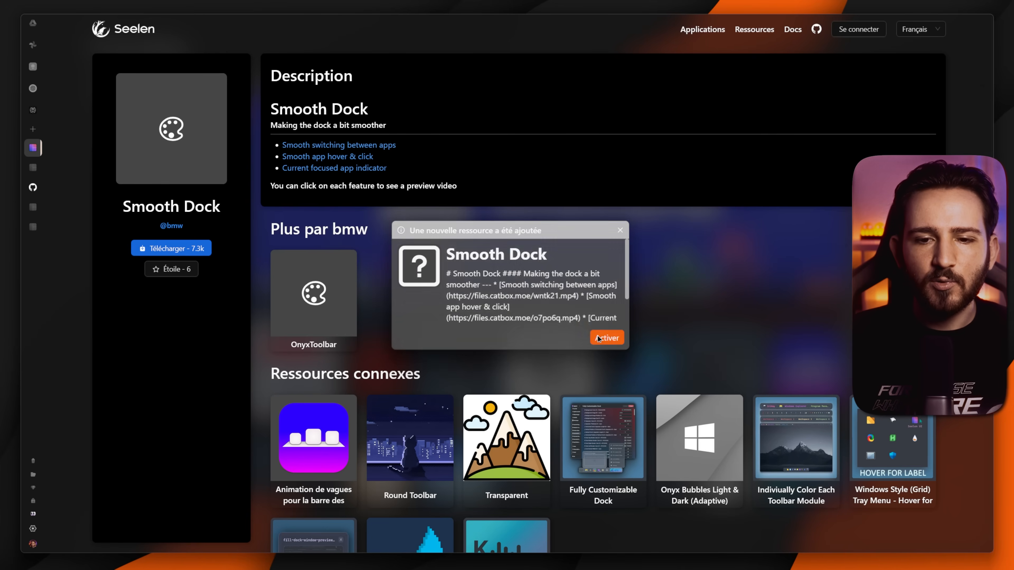
{"action": "left_click", "coordinate": [598, 339]}
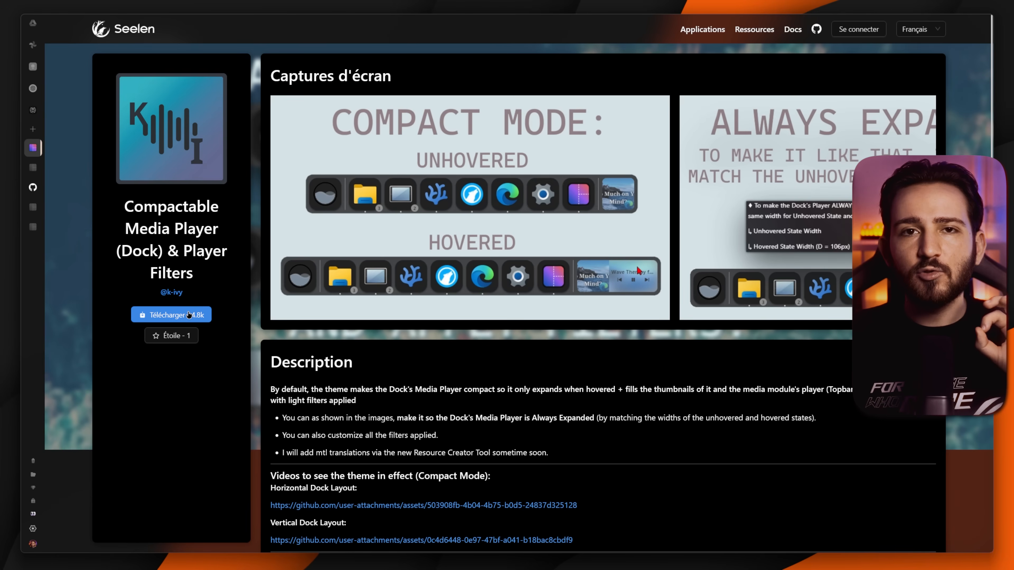
Download and activate the Compactable Media Player (Dock) & Player Filters theme, and check the dock
{"action": "left_click", "coordinate": [222, 259]}
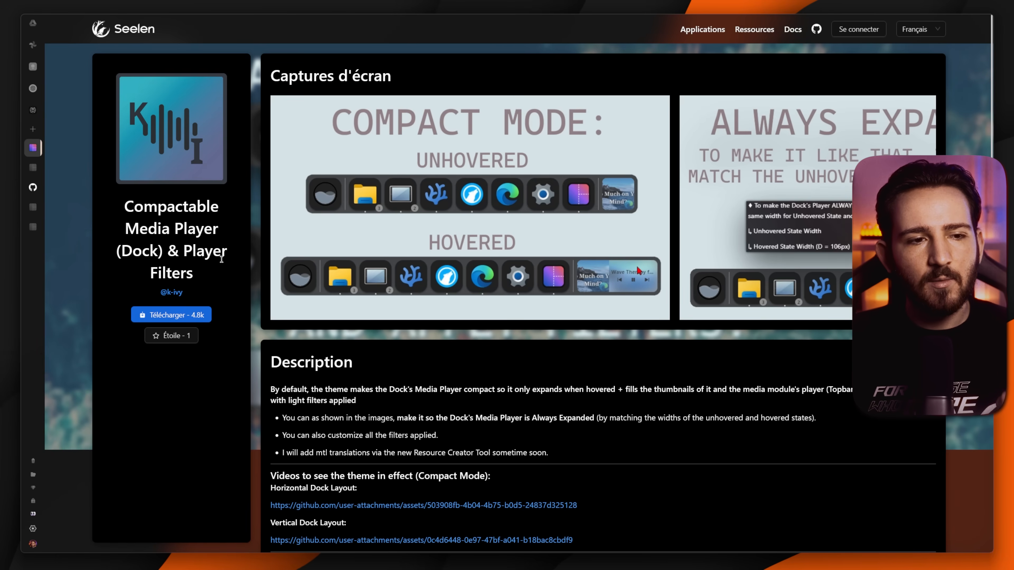
{"action": "left_click", "coordinate": [173, 315]}
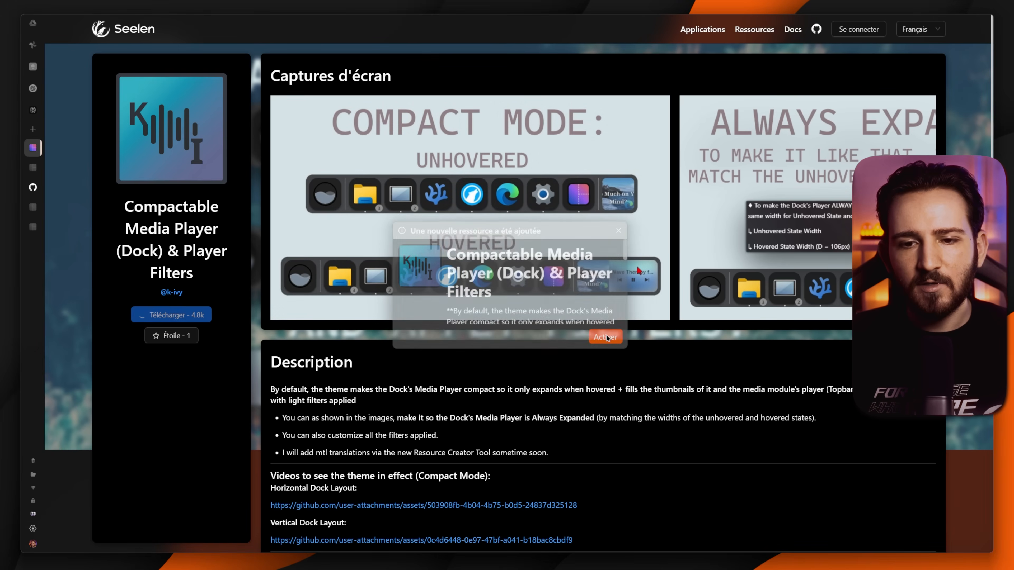
{"action": "mouse_move", "coordinate": [546, 569]}
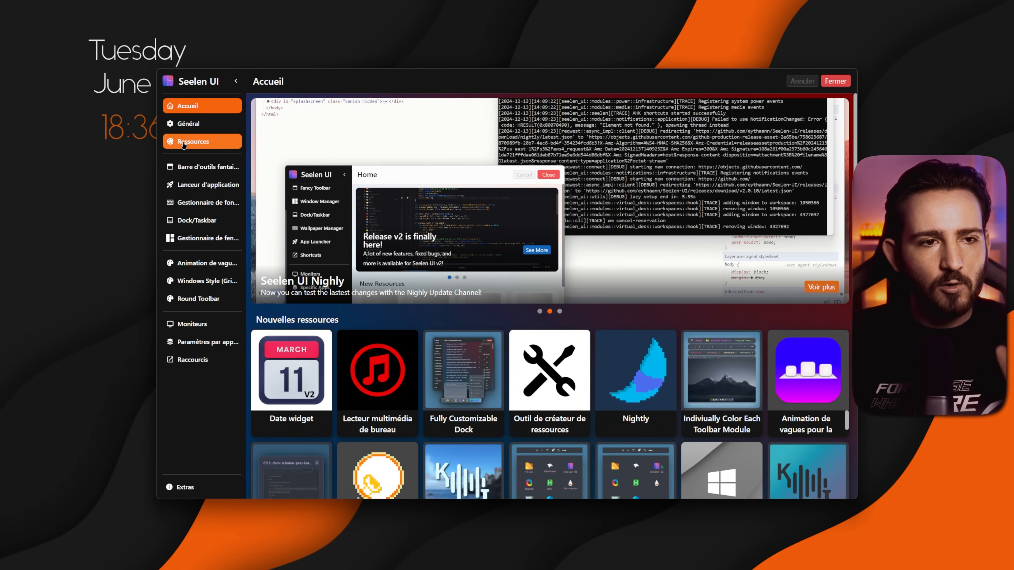
In the installed themes, switch Animation de vagues pour la barre des tâches off and back on, and save
{"action": "left_click", "coordinate": [183, 145]}
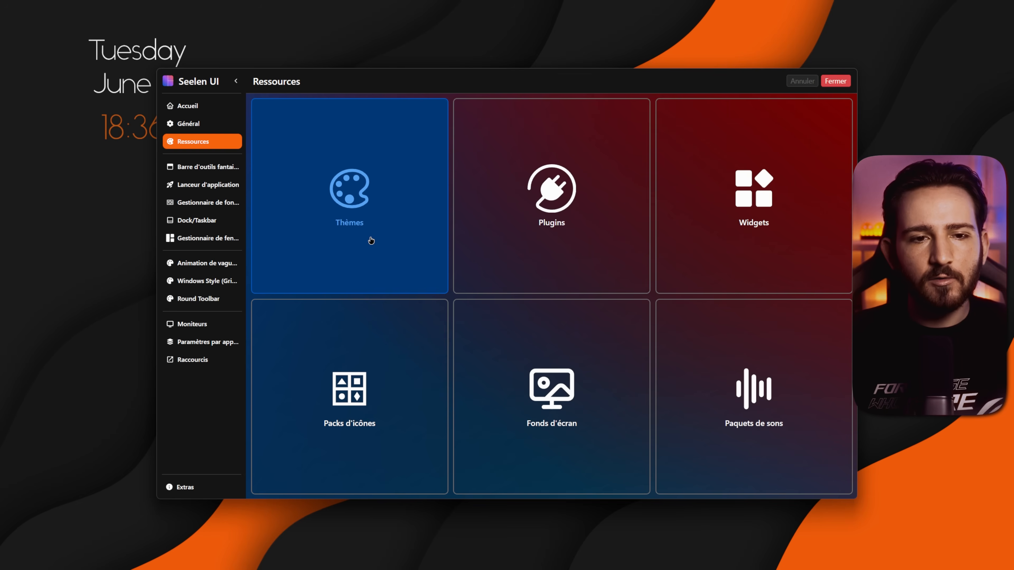
{"action": "left_click", "coordinate": [371, 241]}
{"action": "scroll", "coordinate": [486, 181], "scroll_direction": "down", "scroll_amount": 6}
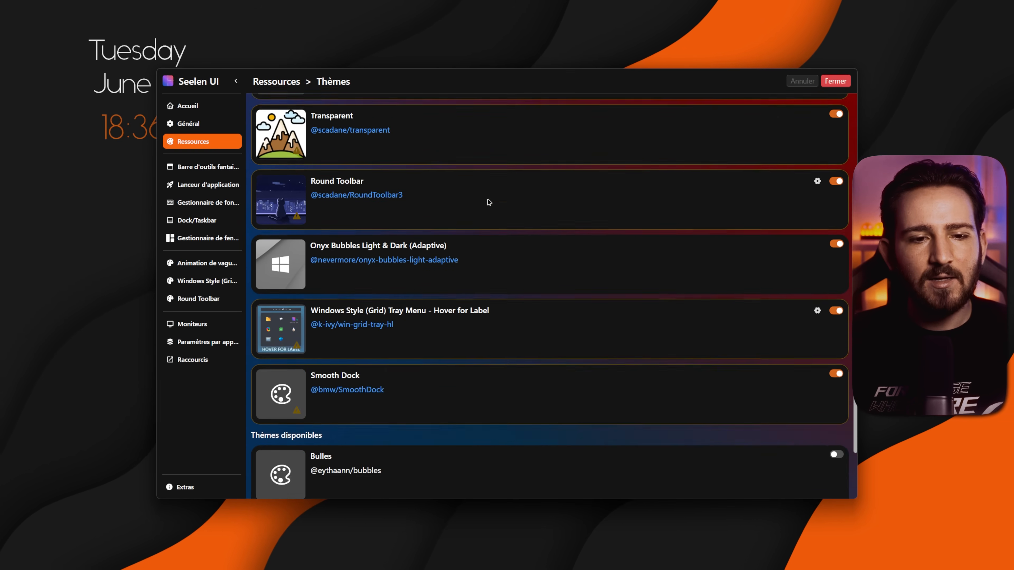
{"action": "scroll", "coordinate": [510, 324], "scroll_direction": "up", "scroll_amount": 5}
{"action": "scroll", "coordinate": [509, 324], "scroll_direction": "up", "scroll_amount": 2}
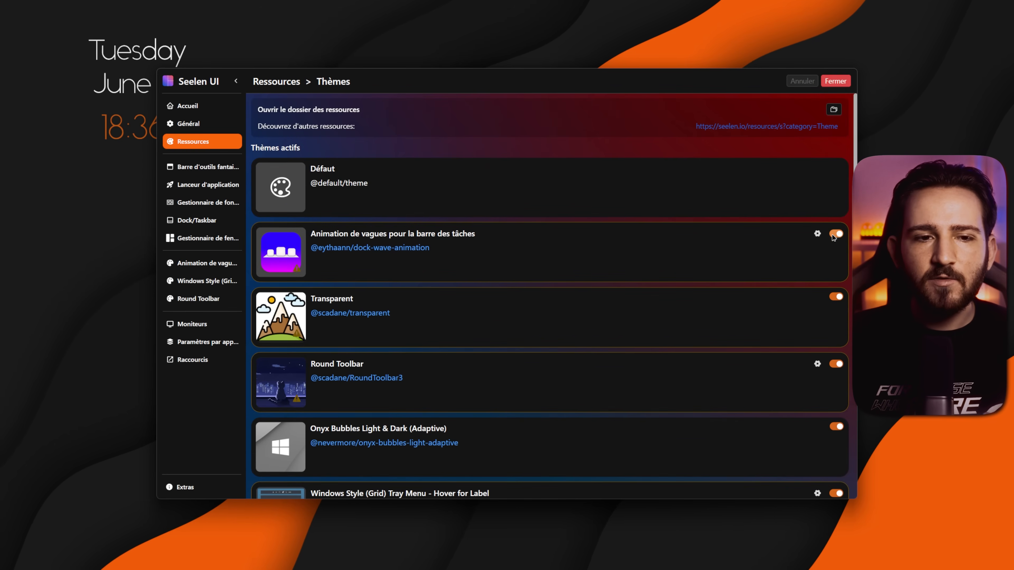
{"action": "left_click", "coordinate": [842, 233]}
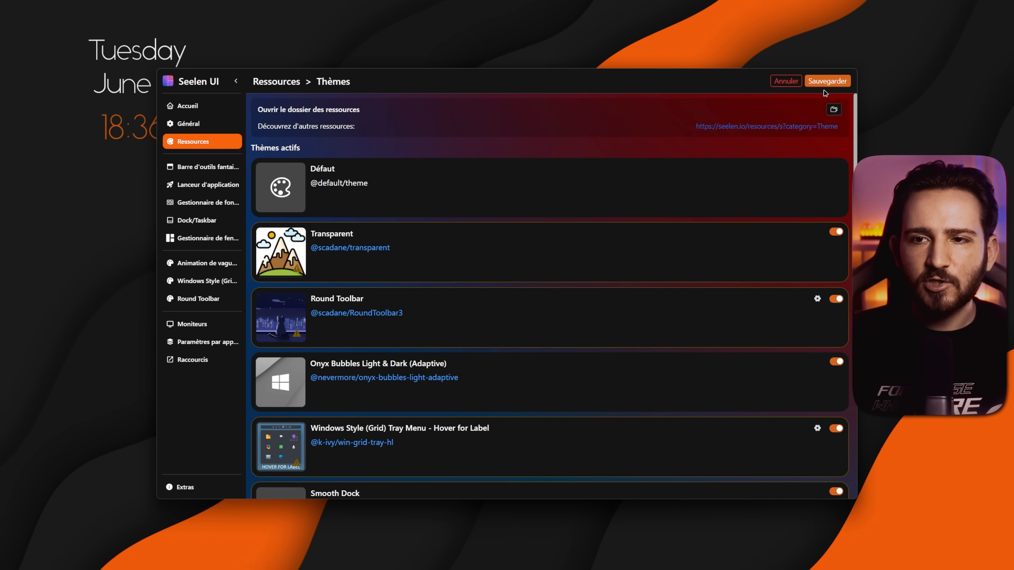
{"action": "scroll", "coordinate": [559, 279], "scroll_direction": "down", "scroll_amount": 3}
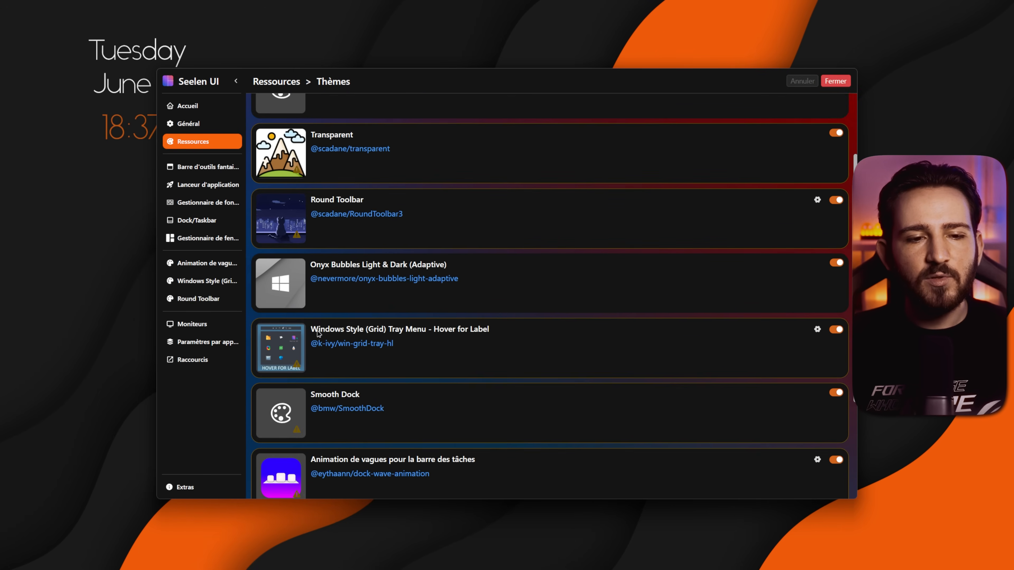
{"action": "scroll", "coordinate": [501, 357], "scroll_direction": "down", "scroll_amount": 2}
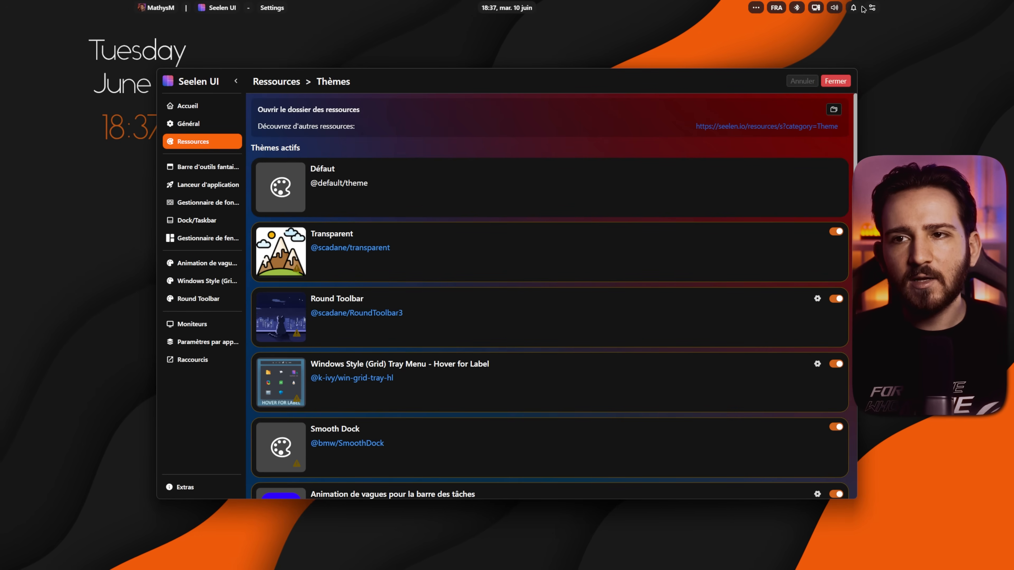
Deactivate the Onyx Bubbles Light & Dark (Adaptive) theme, save, and check the toolbar
{"action": "scroll", "coordinate": [519, 247], "scroll_direction": "down", "scroll_amount": 4}
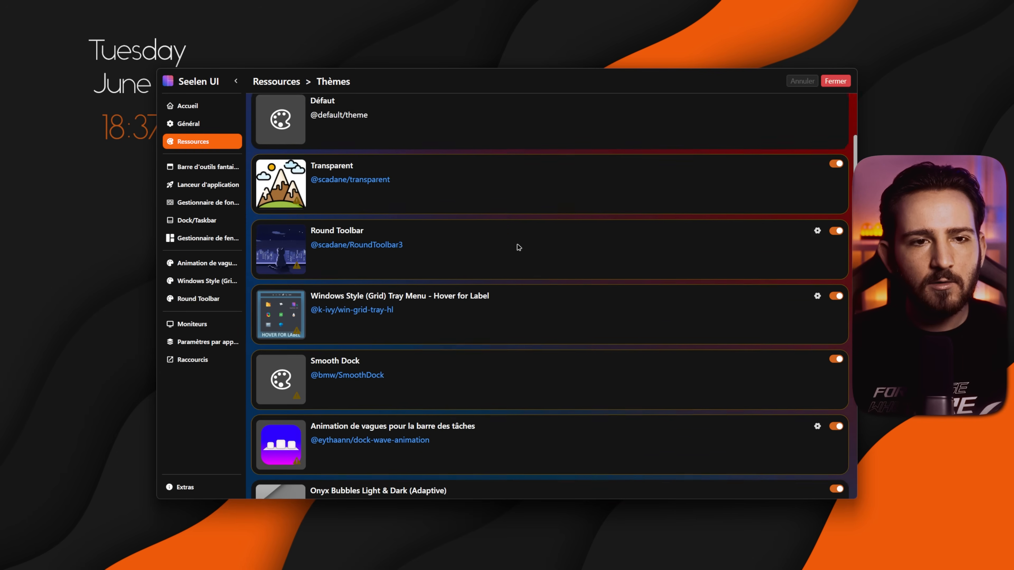
{"action": "scroll", "coordinate": [444, 293], "scroll_direction": "down", "scroll_amount": 1}
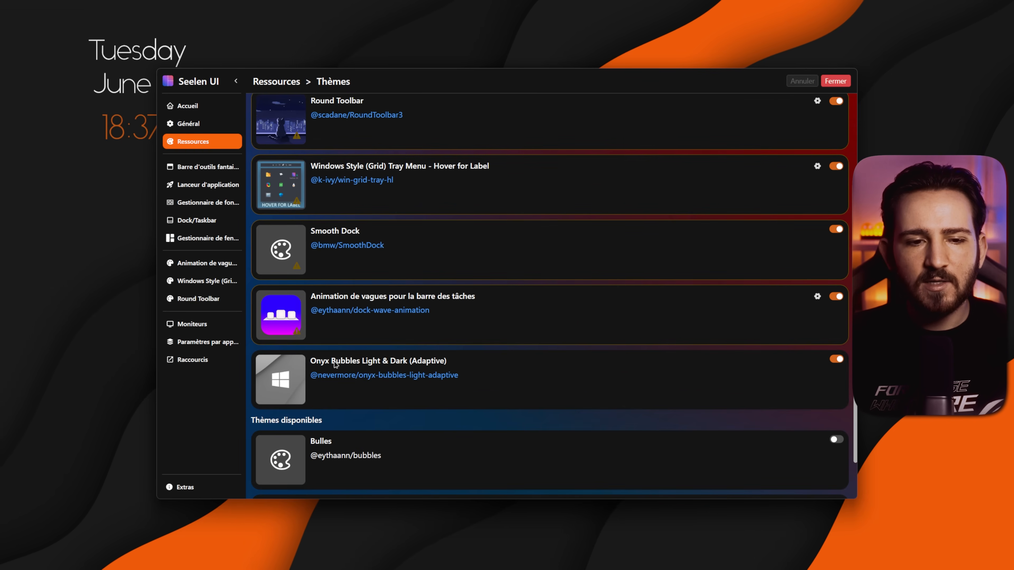
{"action": "left_click", "coordinate": [835, 360]}
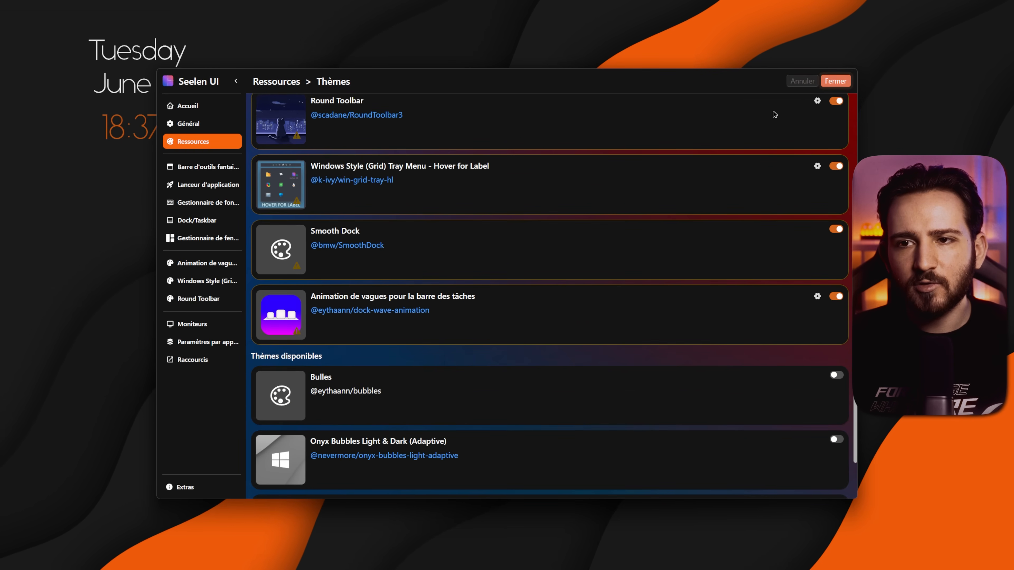
{"action": "mouse_move", "coordinate": [336, 8]}
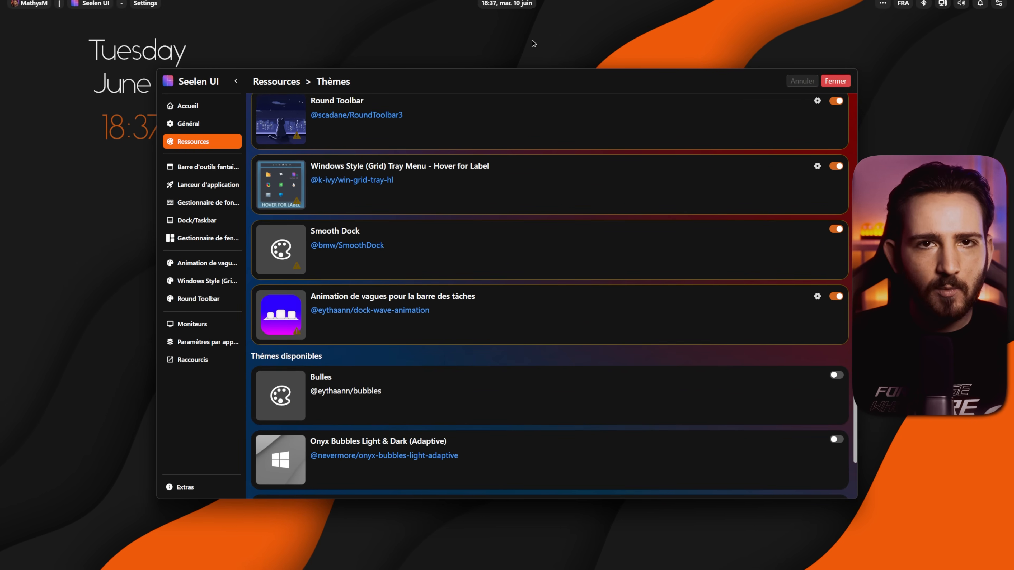
{"action": "scroll", "coordinate": [456, 189], "scroll_direction": "down", "scroll_amount": 1}
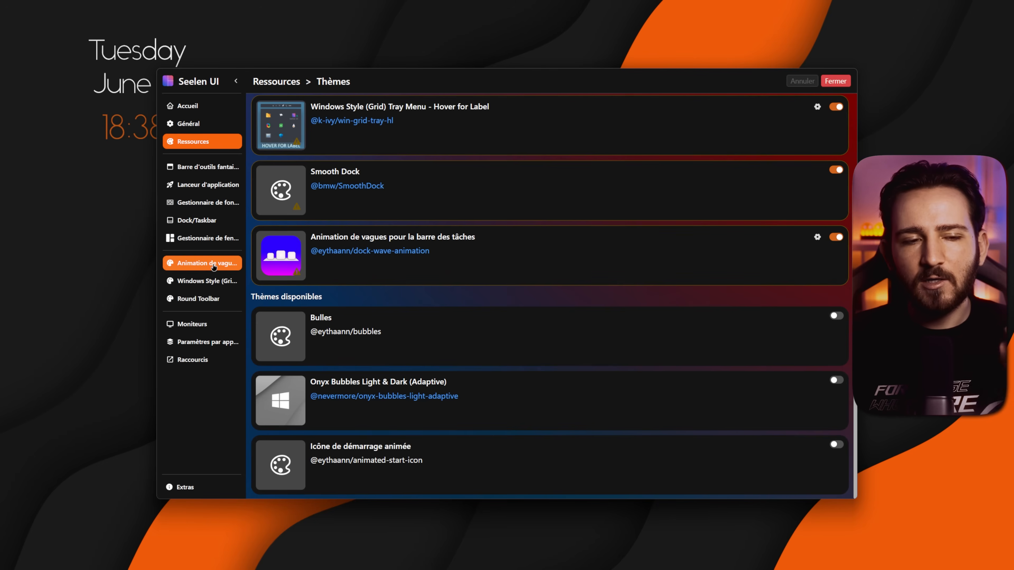
Review the settings of the dock wave animation, Windows Style (Grid) Tray Menu and Round Toolbar themes
{"action": "left_click", "coordinate": [193, 268]}
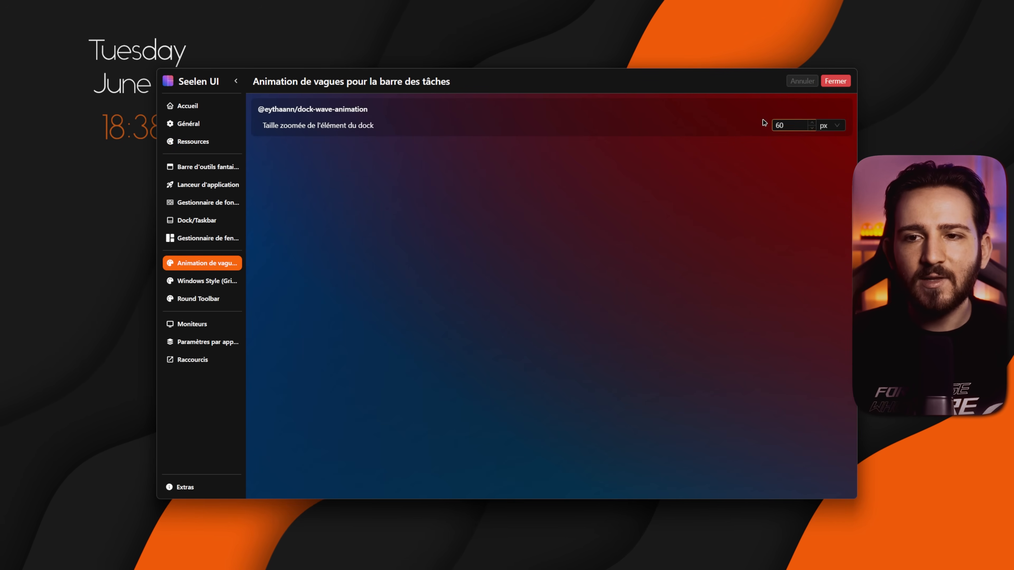
{"action": "mouse_move", "coordinate": [519, 553]}
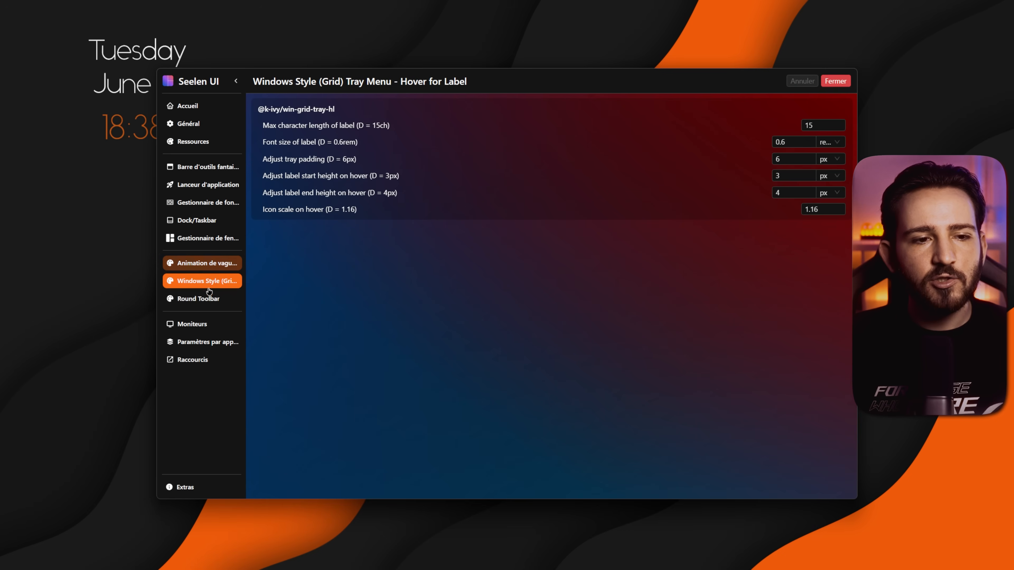
{"action": "left_click", "coordinate": [206, 299]}
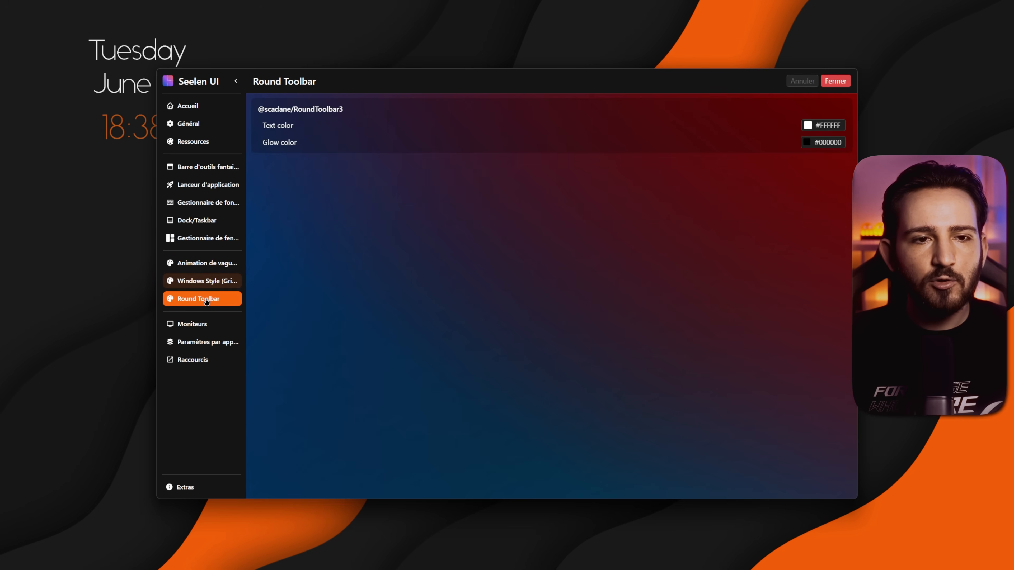
{"action": "left_click", "coordinate": [206, 284]}
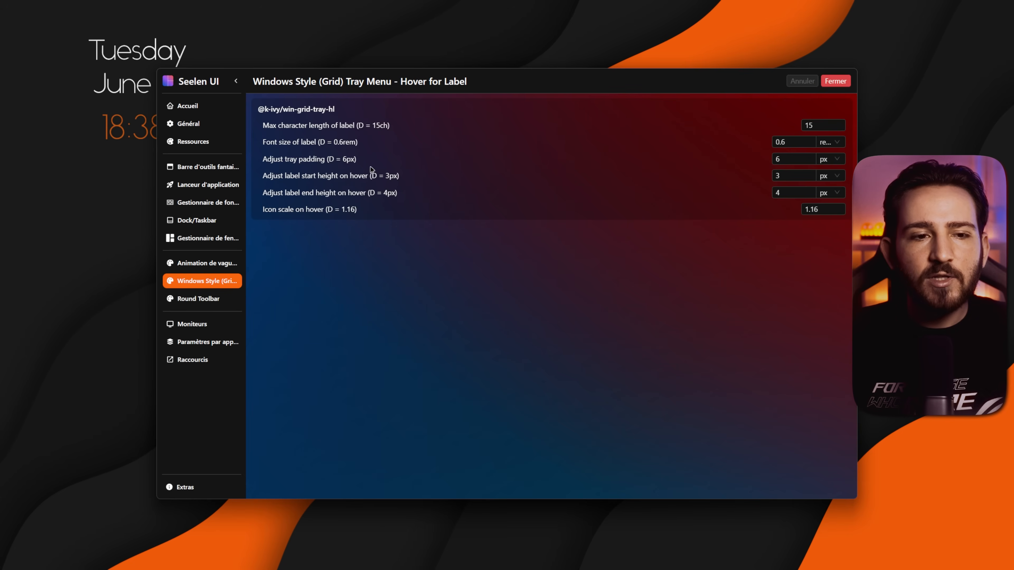
{"action": "left_click", "coordinate": [203, 263]}
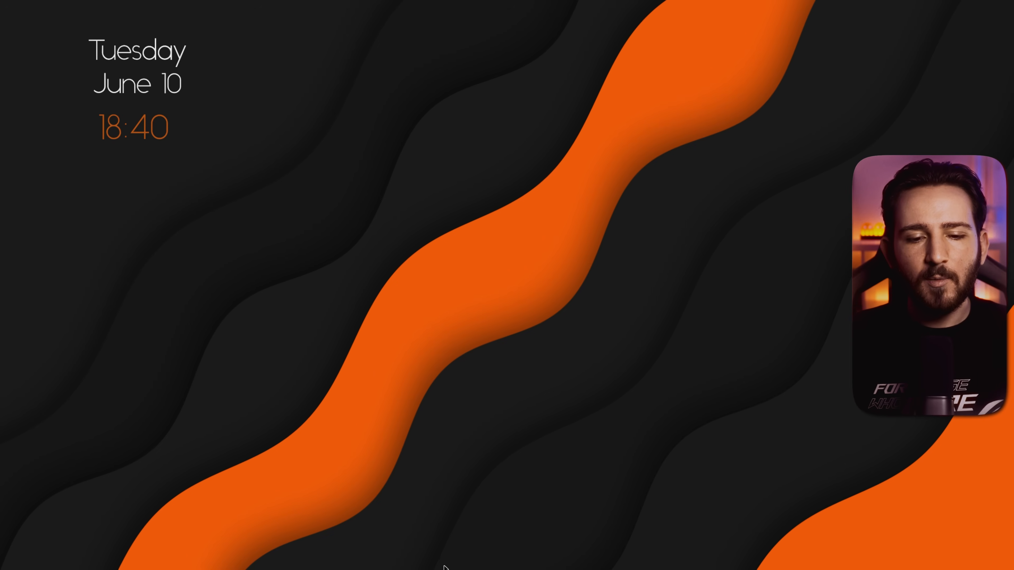
Rearrange the toolbar modules, placing the date beside the user folder, the focused app in the centre, and the keyboard module after media
{"action": "mouse_move", "coordinate": [580, 553]}
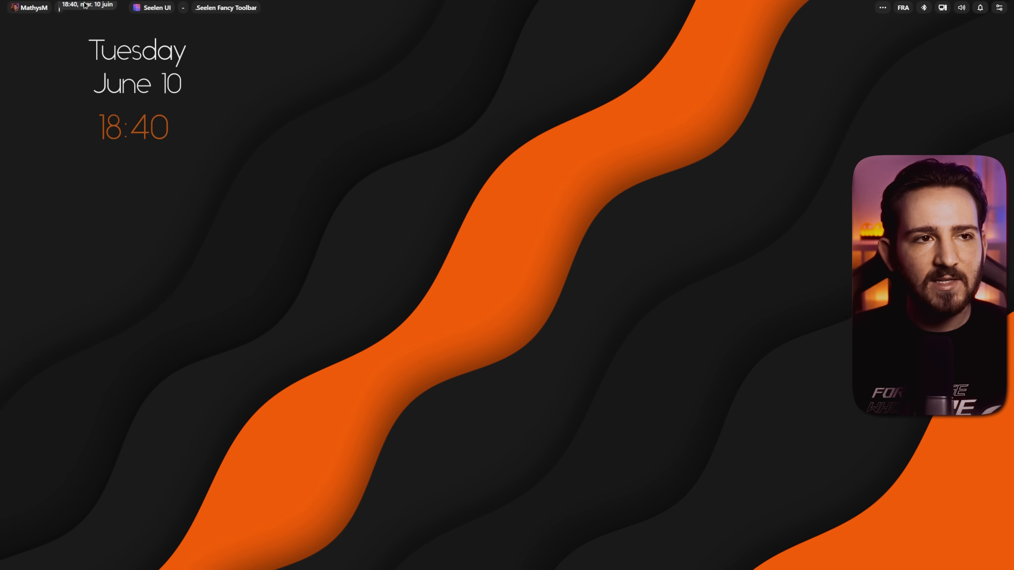
{"action": "left_click", "coordinate": [79, 5]}
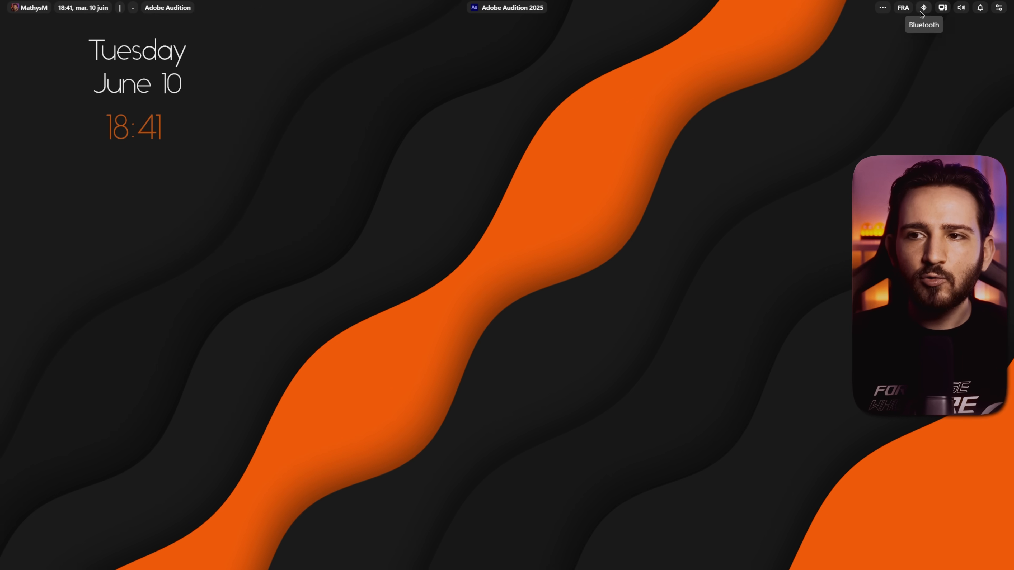
{"action": "left_click", "coordinate": [942, 8]}
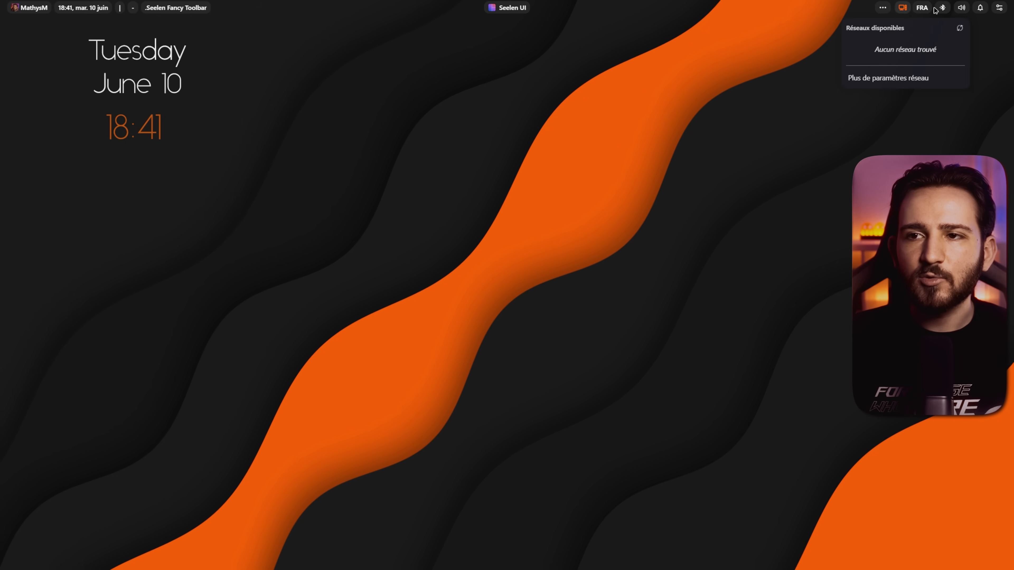
{"action": "left_click", "coordinate": [931, 8]}
{"action": "left_click", "coordinate": [951, 9]}
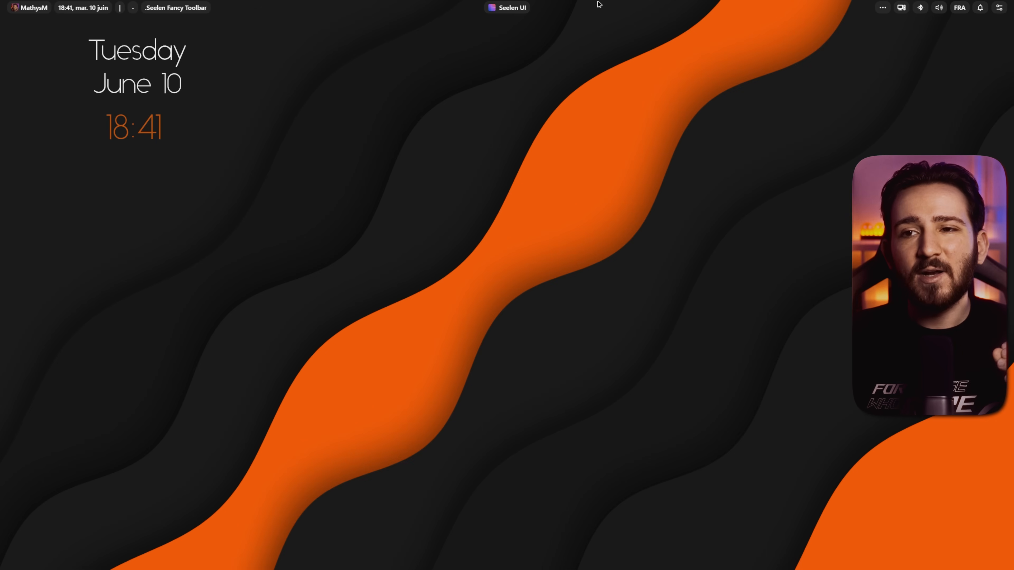
Remove the keyboard language module from the toolbar and look through the list of available toolbar modules
{"action": "right_click", "coordinate": [962, 9]}
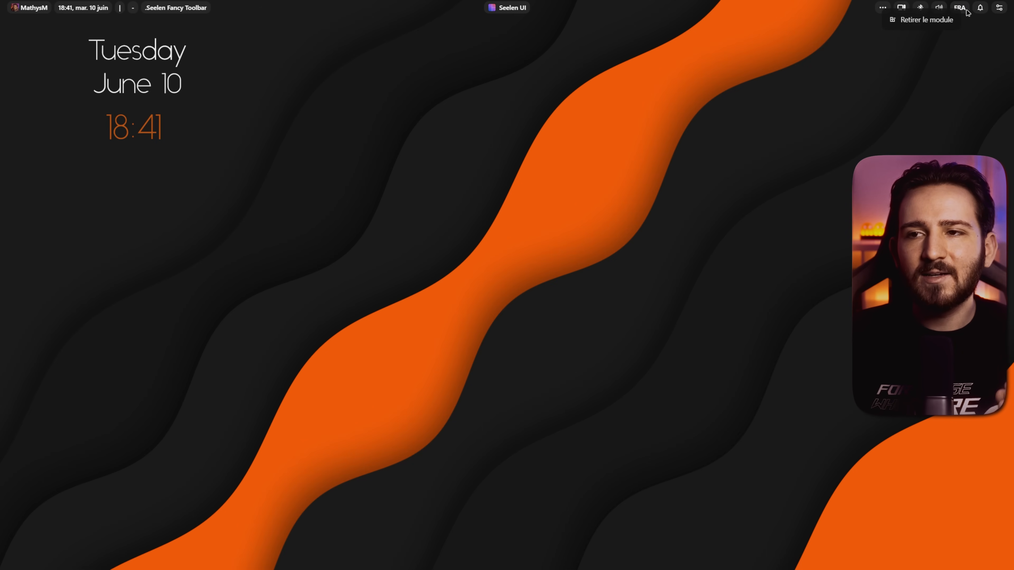
{"action": "right_click", "coordinate": [650, 7]}
{"action": "mouse_move", "coordinate": [683, 21]}
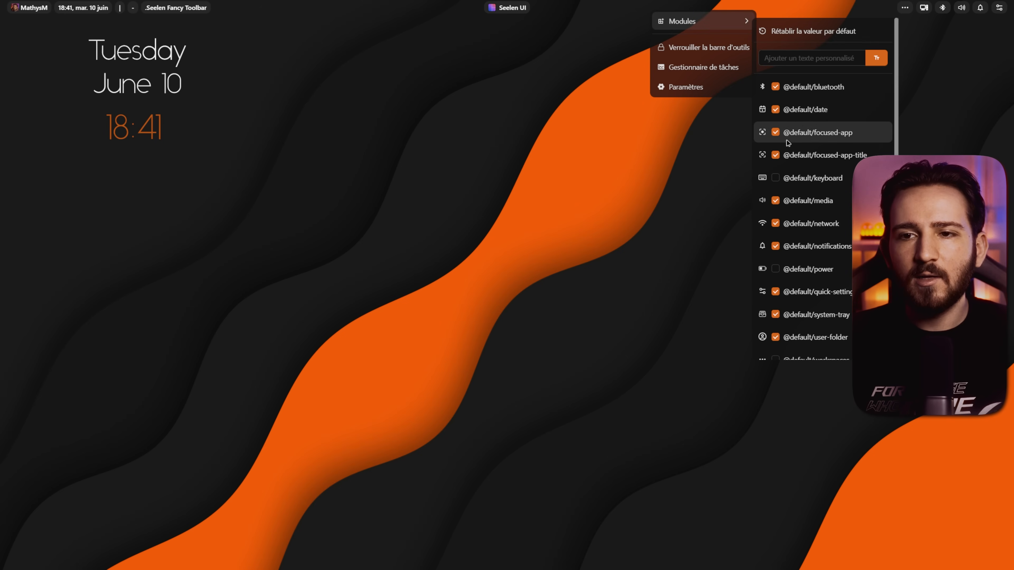
{"action": "scroll", "coordinate": [782, 104], "scroll_direction": "down", "scroll_amount": 3}
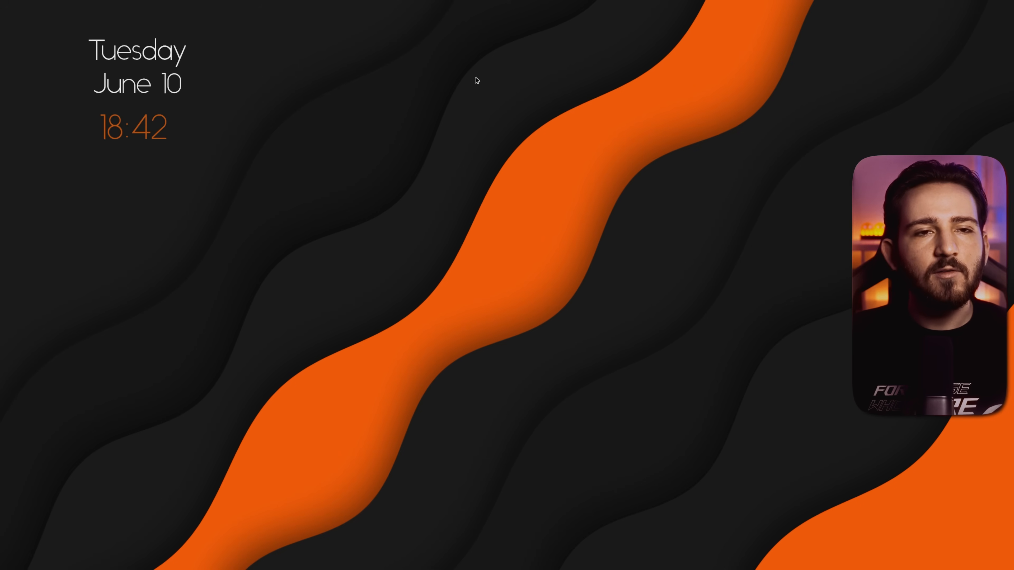
Examine the toolbar's user menu, including the Récemment utilisé and Bureau folders and the power options, and close it
{"action": "left_click", "coordinate": [29, 8]}
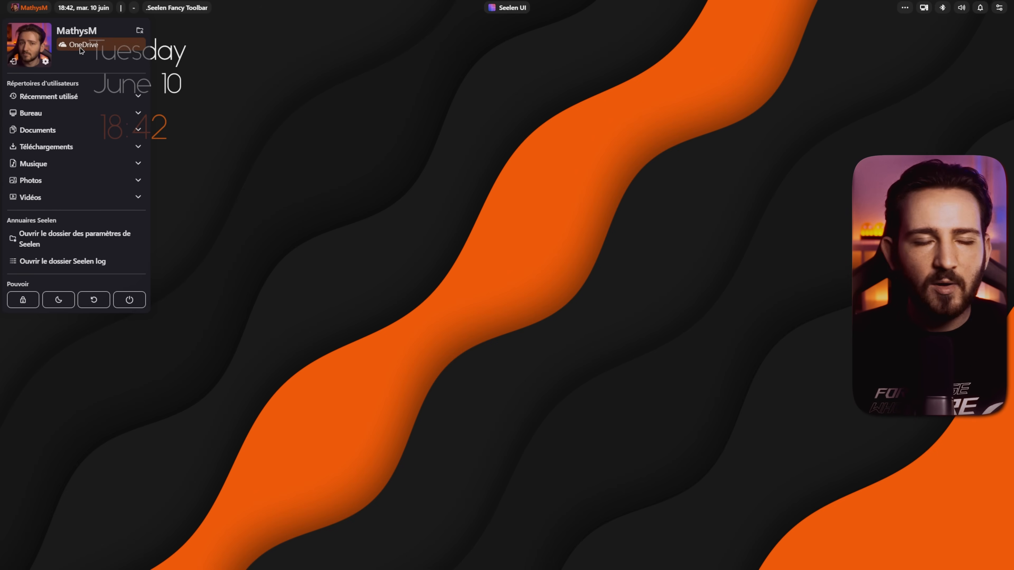
{"action": "left_click", "coordinate": [138, 97]}
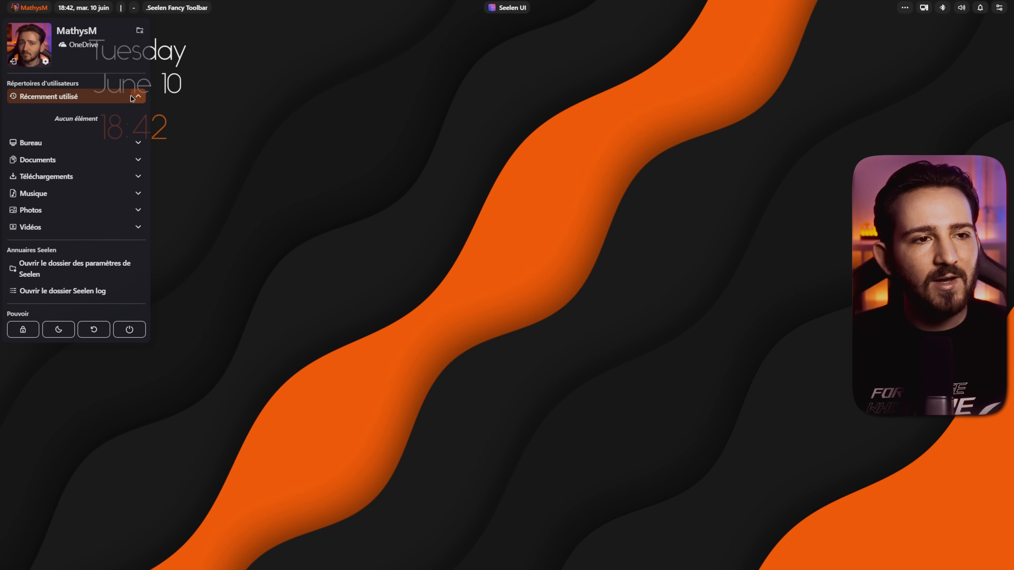
{"action": "left_click", "coordinate": [123, 101]}
{"action": "left_click", "coordinate": [139, 113]}
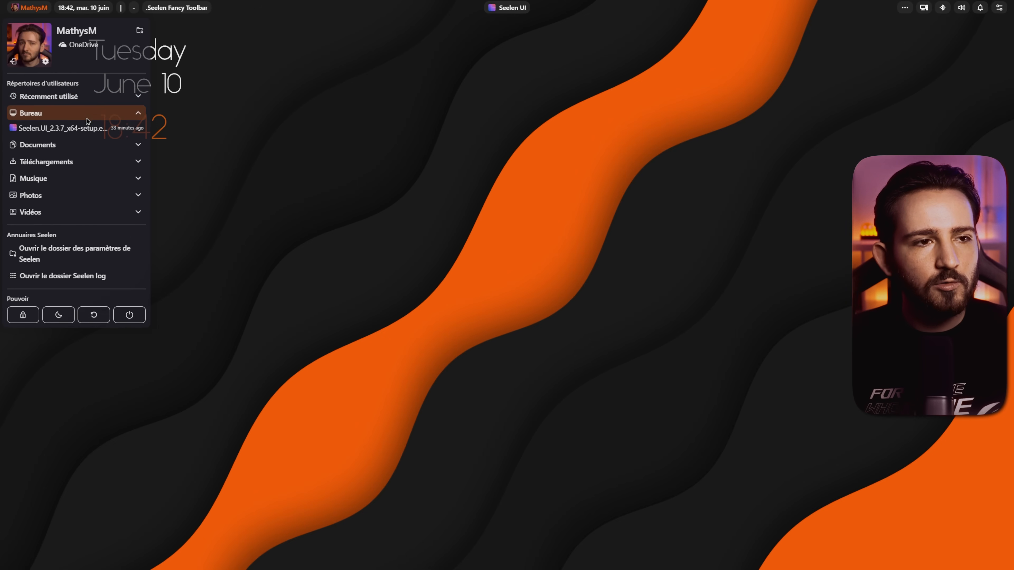
{"action": "left_click", "coordinate": [139, 114]}
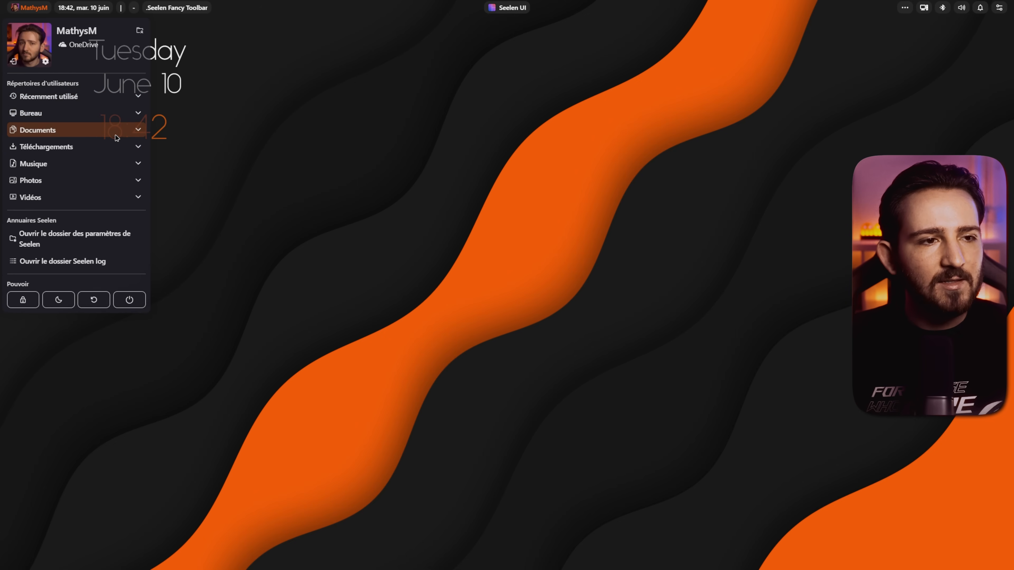
{"action": "left_click", "coordinate": [73, 117]}
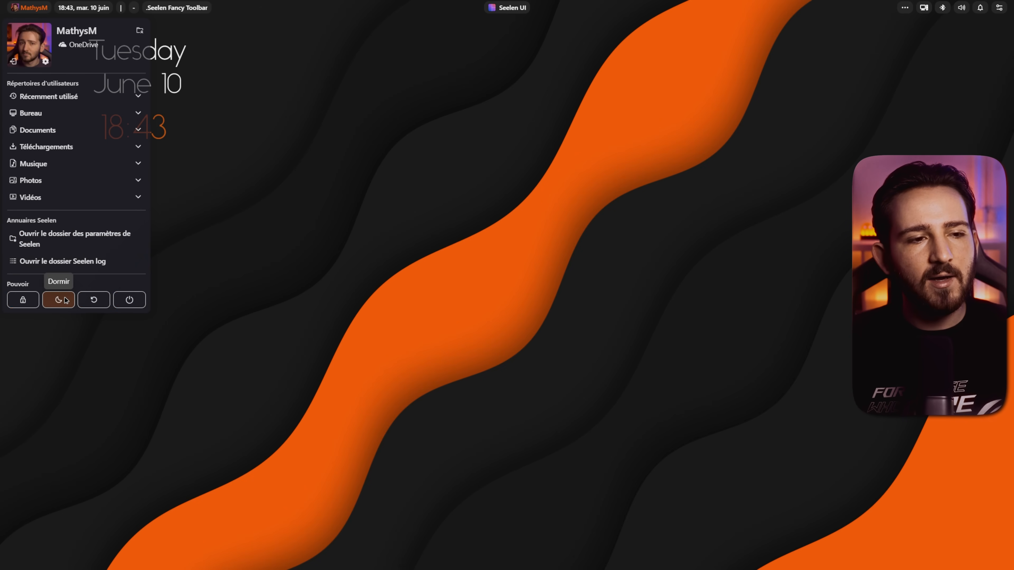
{"action": "left_click", "coordinate": [231, 113]}
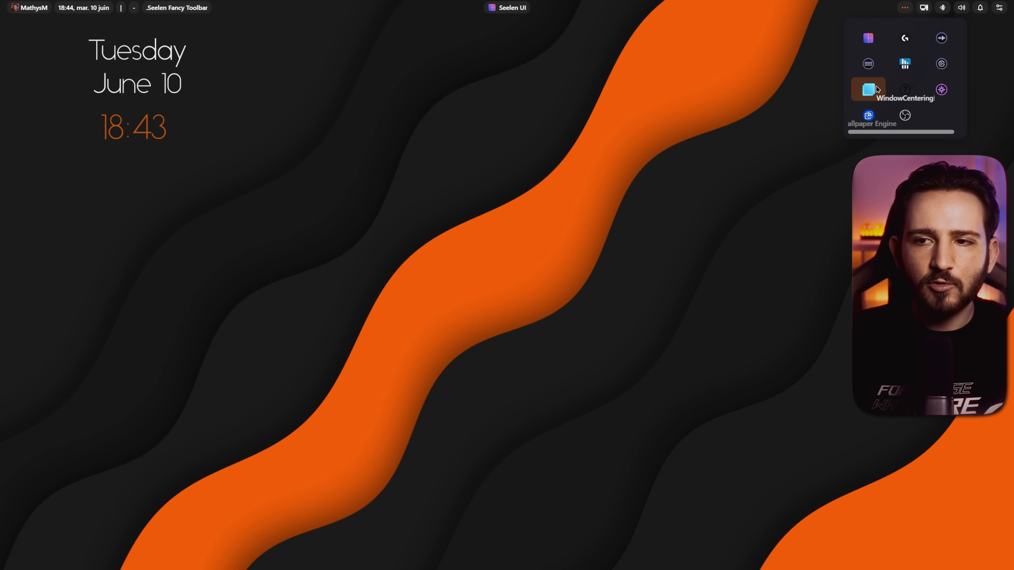
View the toolbar's system tray icons and the available networks
{"action": "scroll", "coordinate": [940, 132], "scroll_direction": "right", "scroll_amount": 1}
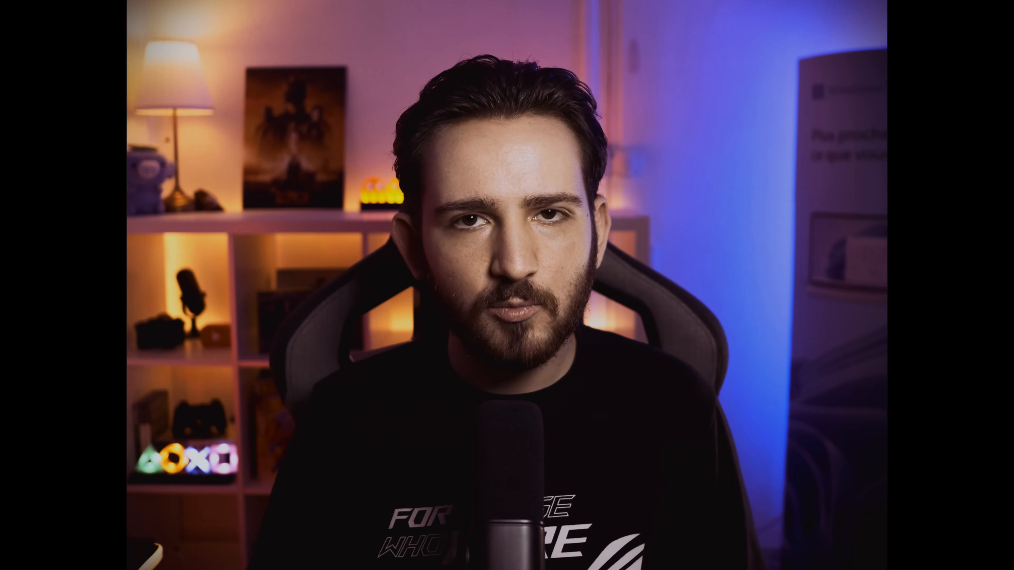
{"action": "left_click", "coordinate": [924, 8]}
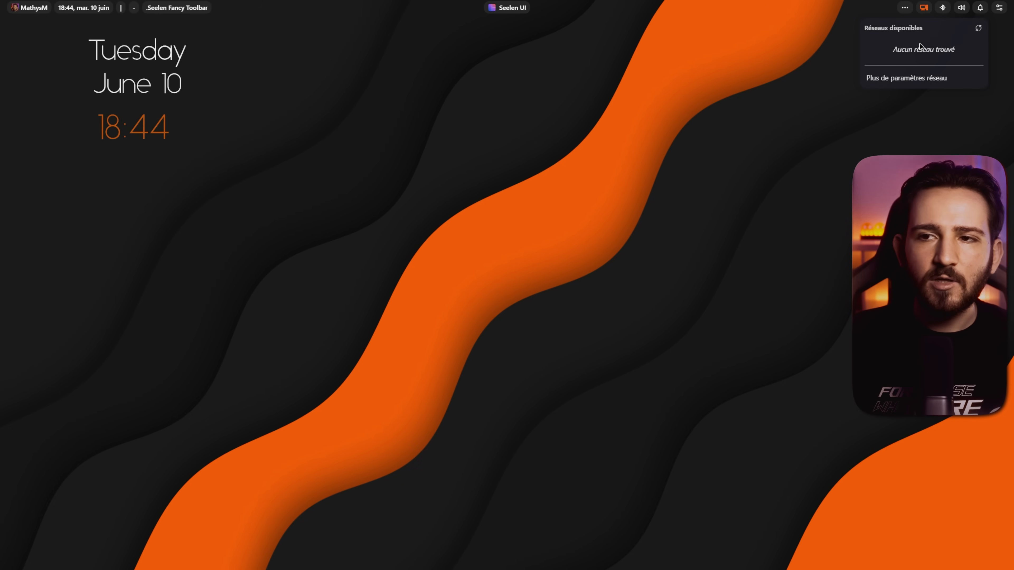